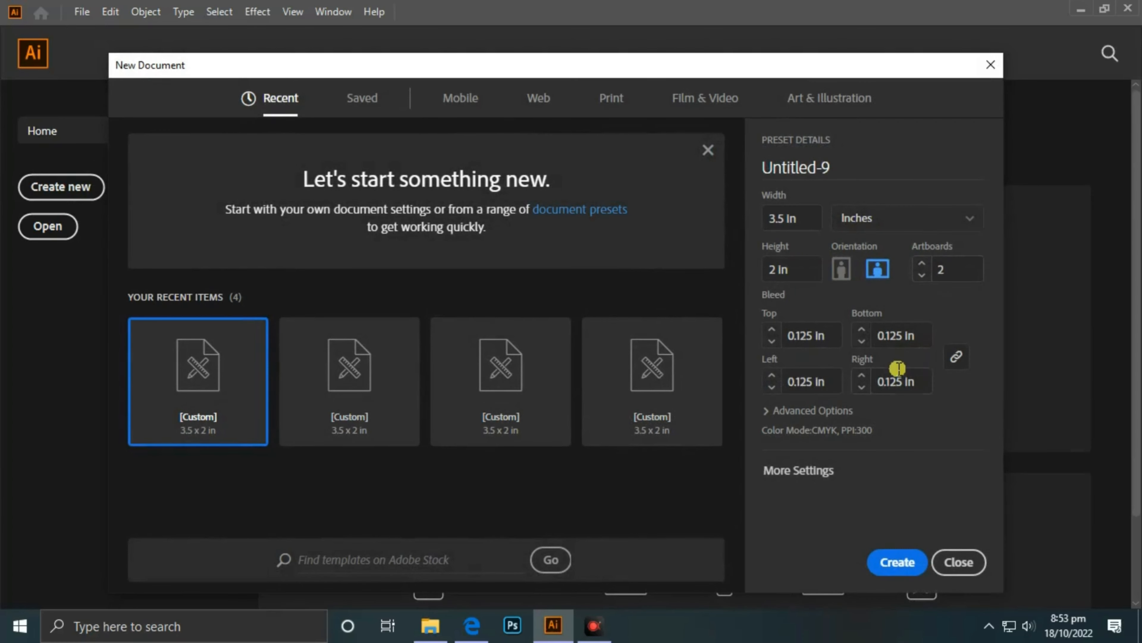
# - Create a 3.5 × 2 in landscape document with two artboards and 0.125 in bleed
pyautogui.click(895, 559)
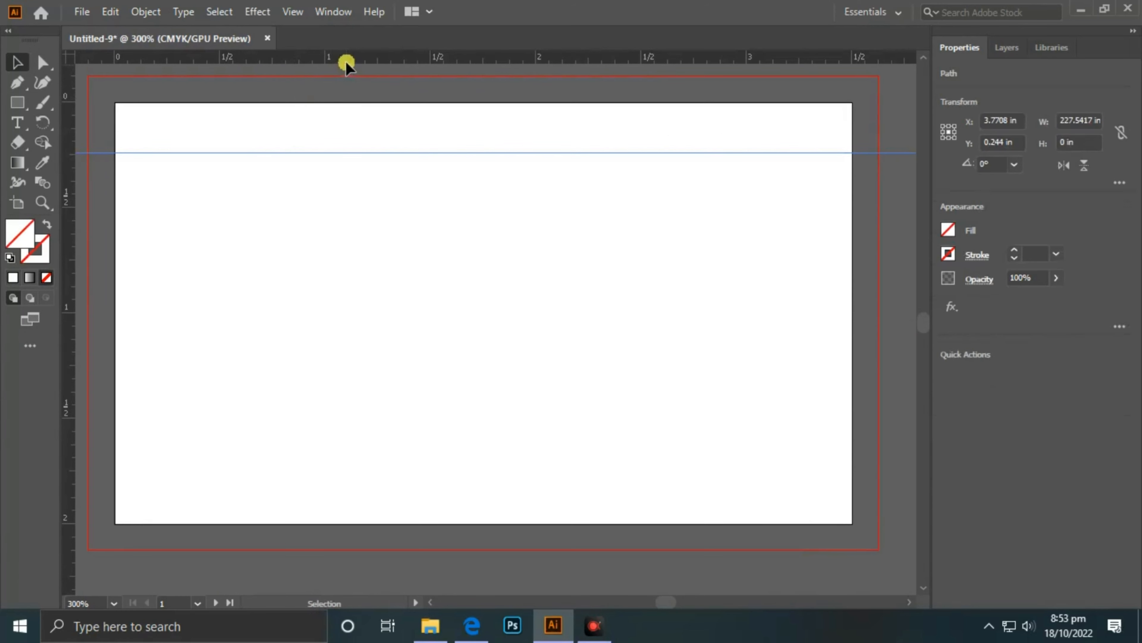
# - Drag margin guides 0.25 in inside the top, left and right card edges
pyautogui.moveTo(345, 63); pyautogui.dragTo(307, 470)
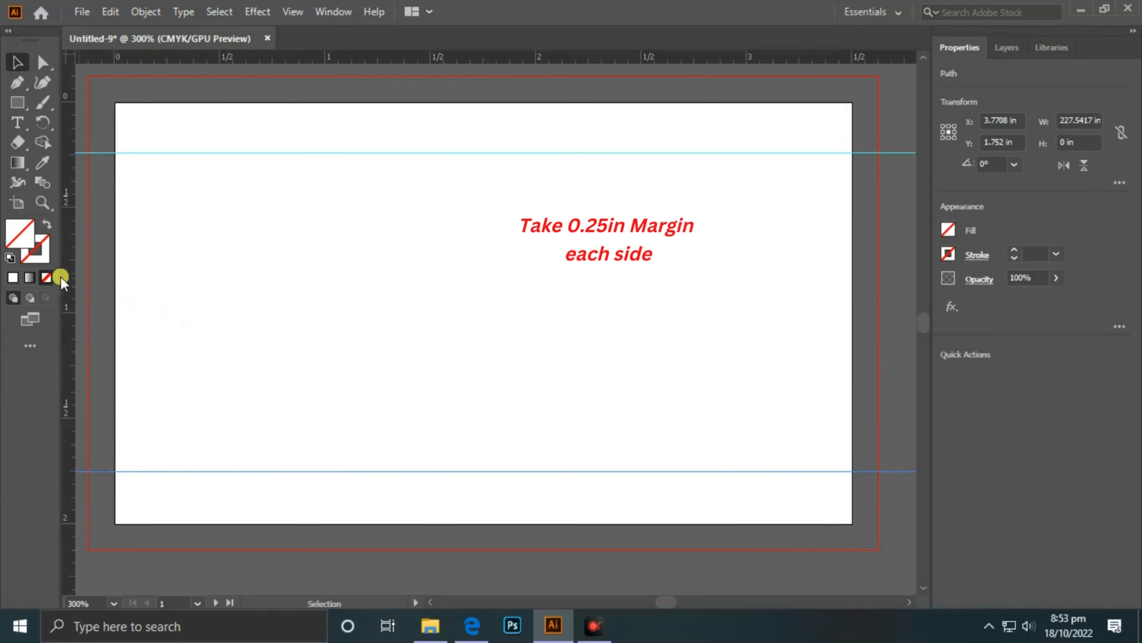
pyautogui.moveTo(61, 277); pyautogui.dragTo(166, 292)
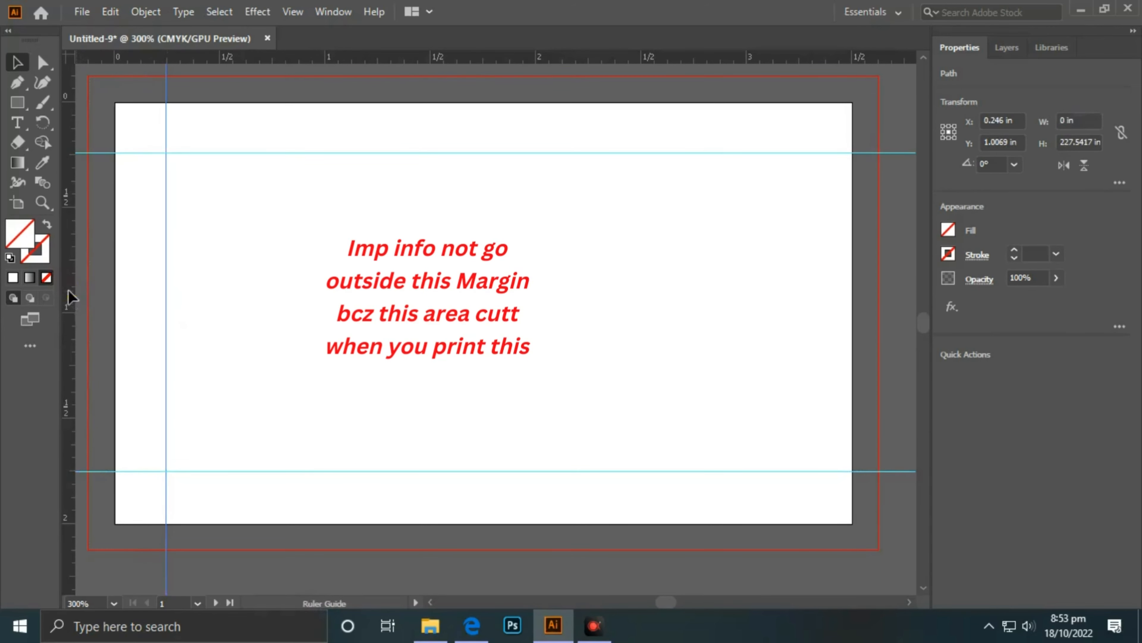
pyautogui.moveTo(69, 293); pyautogui.dragTo(799, 356)
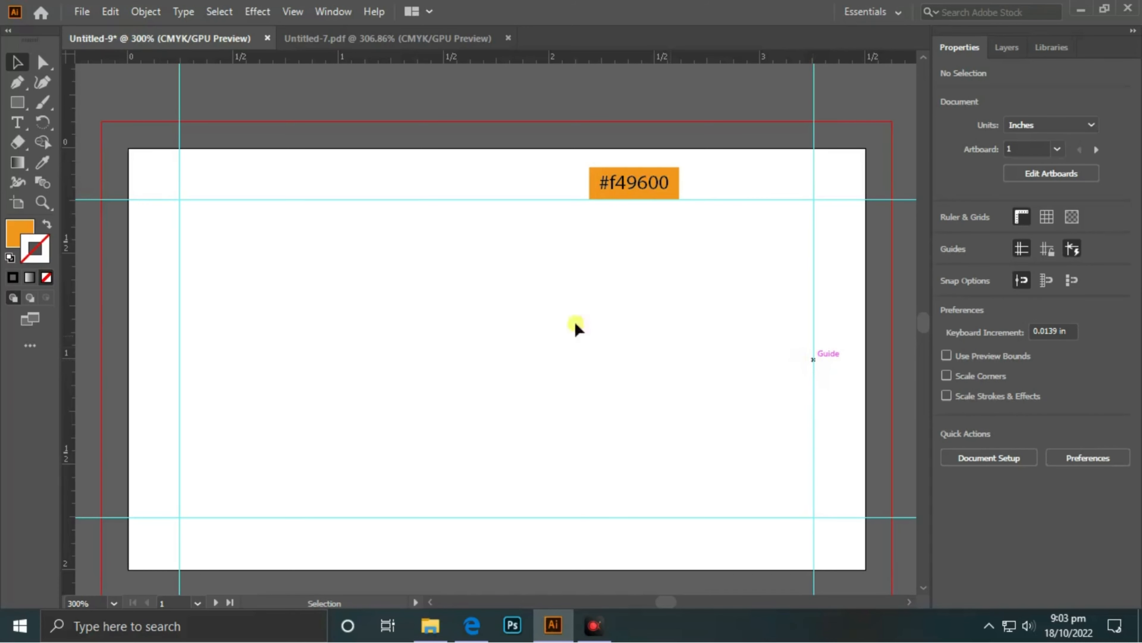
# - Draw an orange #f49600 sidebar rectangle down the card's left edge
pyautogui.click(17, 102)
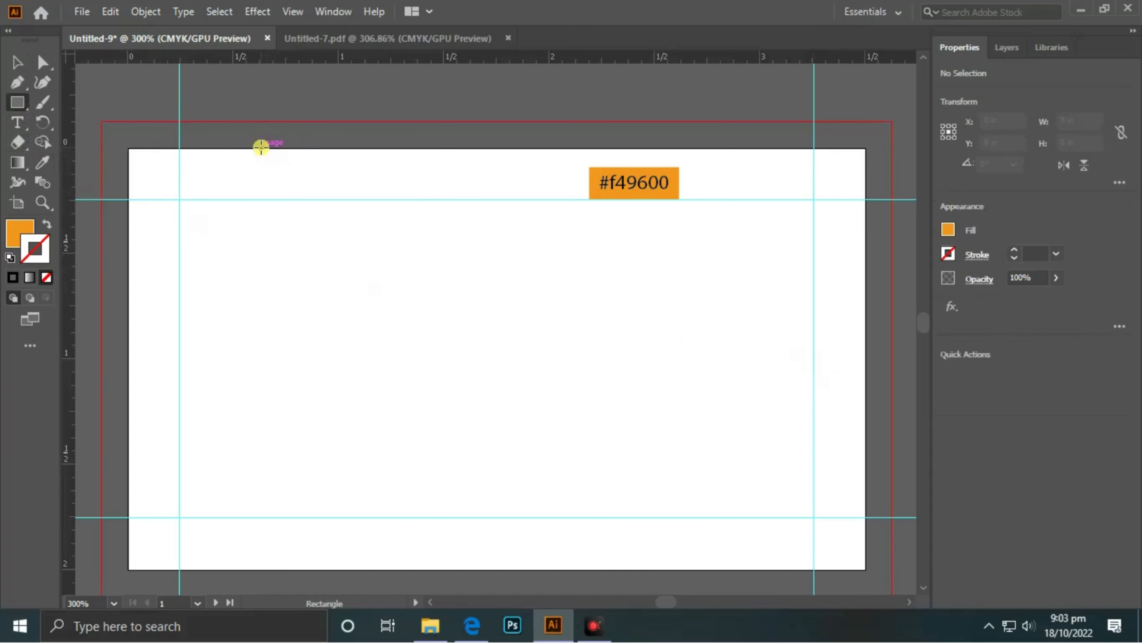
pyautogui.moveTo(261, 148); pyautogui.dragTo(129, 570)
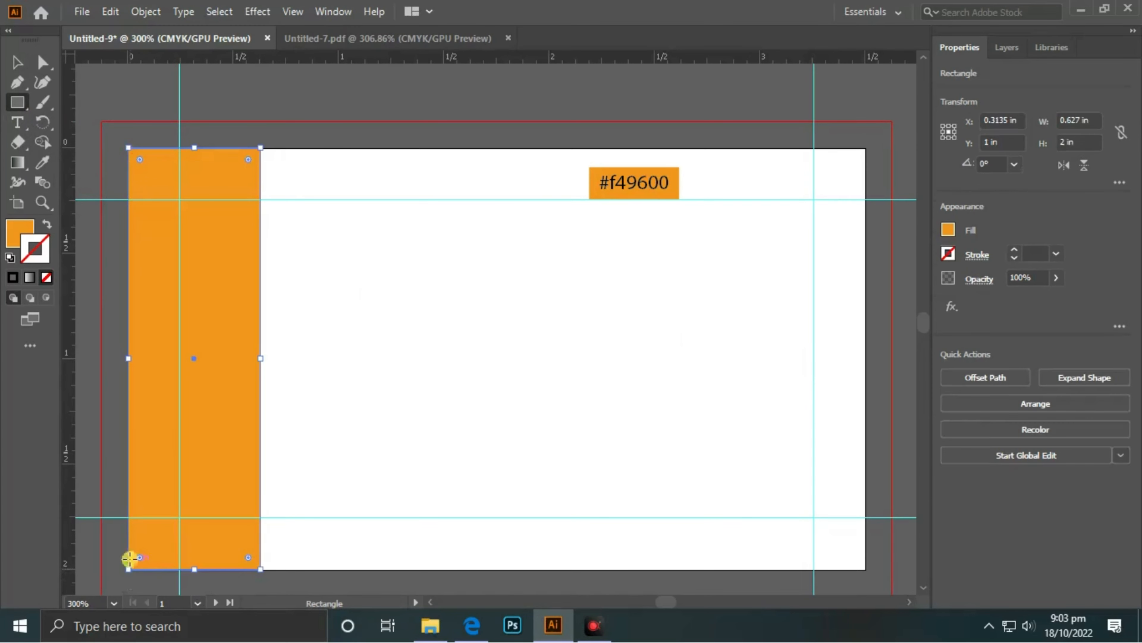
pyautogui.click(14, 62)
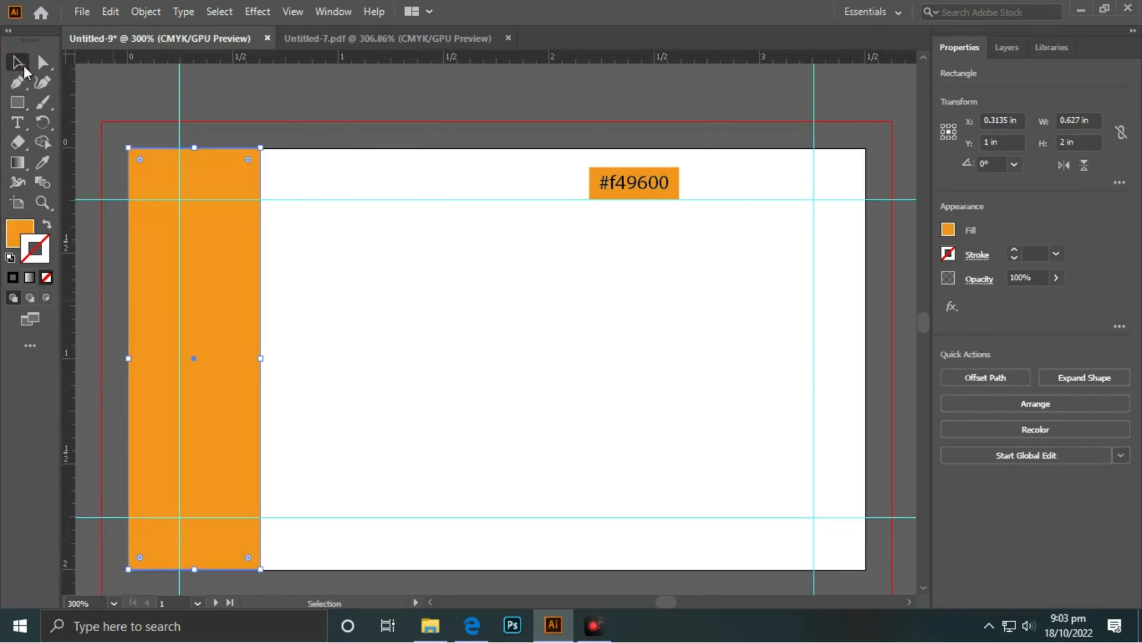
pyautogui.click(274, 101)
# - Copy the three contact icons from Untitled-7.pdf onto the new card
pyautogui.click(399, 39)
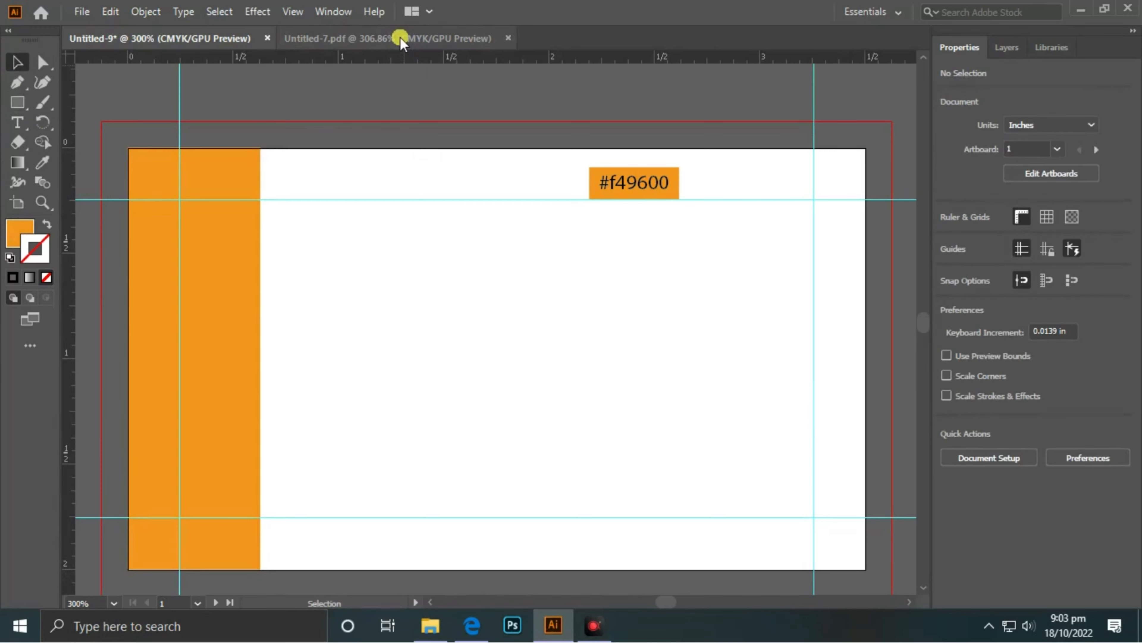
pyautogui.moveTo(235, 172); pyautogui.dragTo(187, 386)
pyautogui.moveTo(202, 266); pyautogui.dragTo(234, 375)
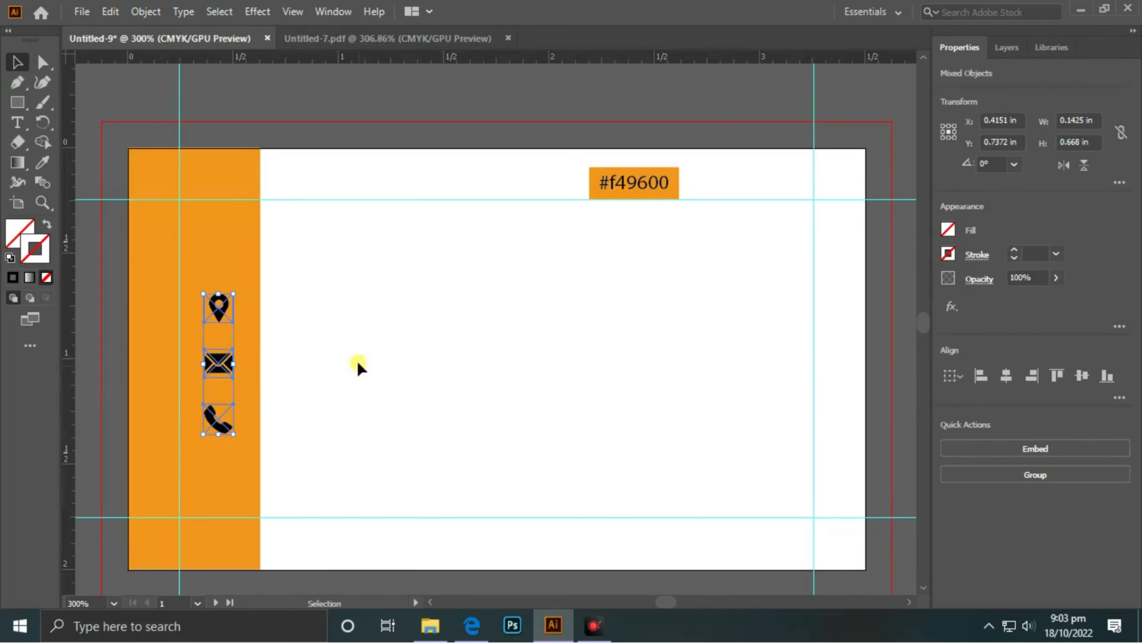
# - Rearrange the icons on the sidebar into phone, mail, location order
pyautogui.click(409, 346)
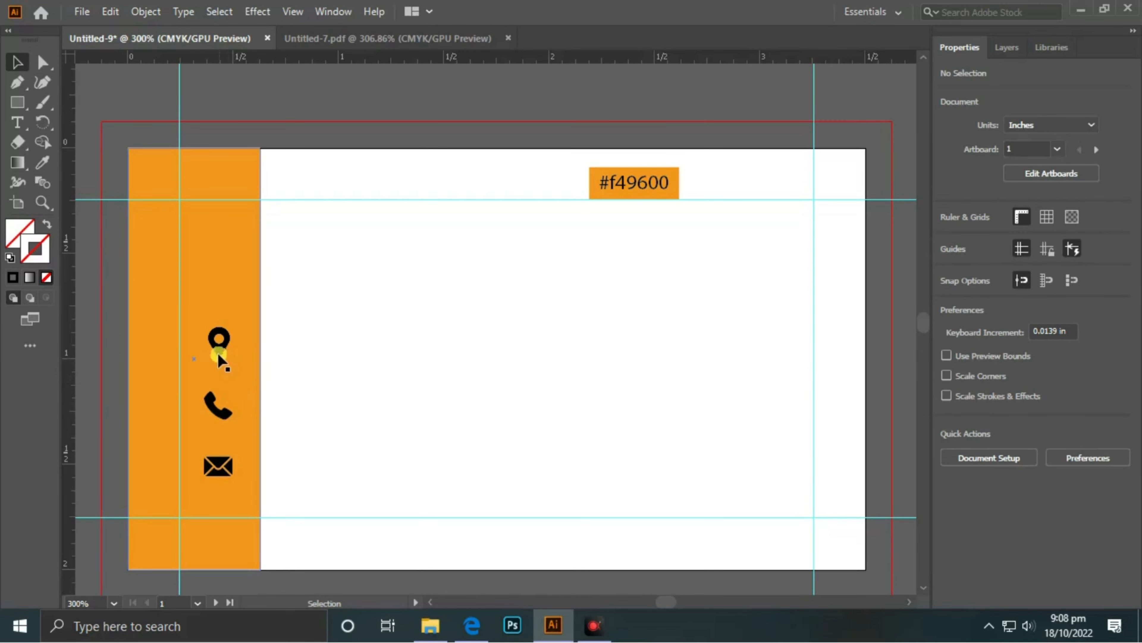
pyautogui.moveTo(217, 401); pyautogui.dragTo(217, 299)
pyautogui.click(317, 343)
pyautogui.moveTo(203, 349); pyautogui.dragTo(220, 387)
pyautogui.click(320, 347)
pyautogui.moveTo(213, 301); pyautogui.dragTo(219, 336)
pyautogui.click(377, 332)
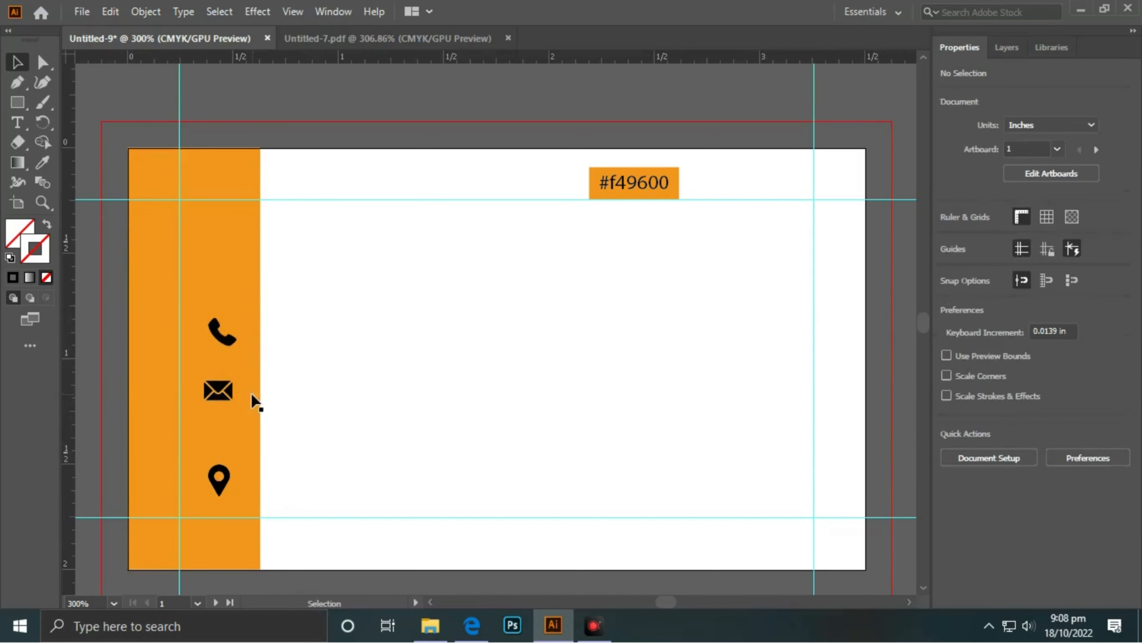
pyautogui.moveTo(223, 390); pyautogui.dragTo(227, 392)
pyautogui.click(298, 408)
pyautogui.moveTo(215, 494); pyautogui.dragTo(221, 460)
pyautogui.click(285, 430)
# - Nudge the mail and phone icons down slightly for even spacing
pyautogui.click(224, 390)
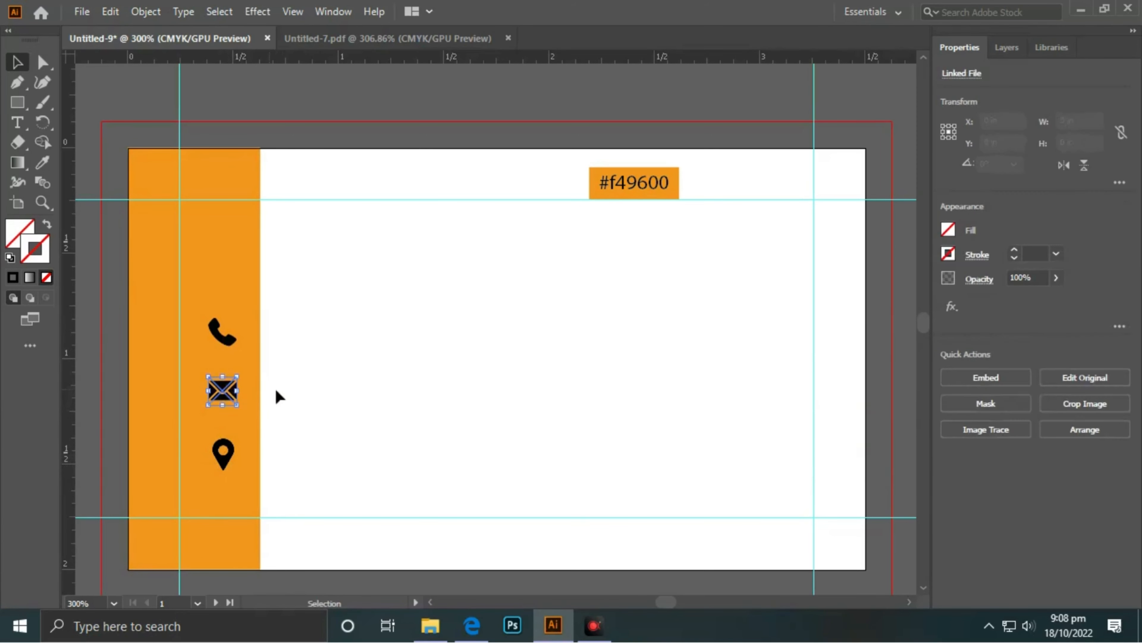
pyautogui.press('Down')
pyautogui.click(321, 399)
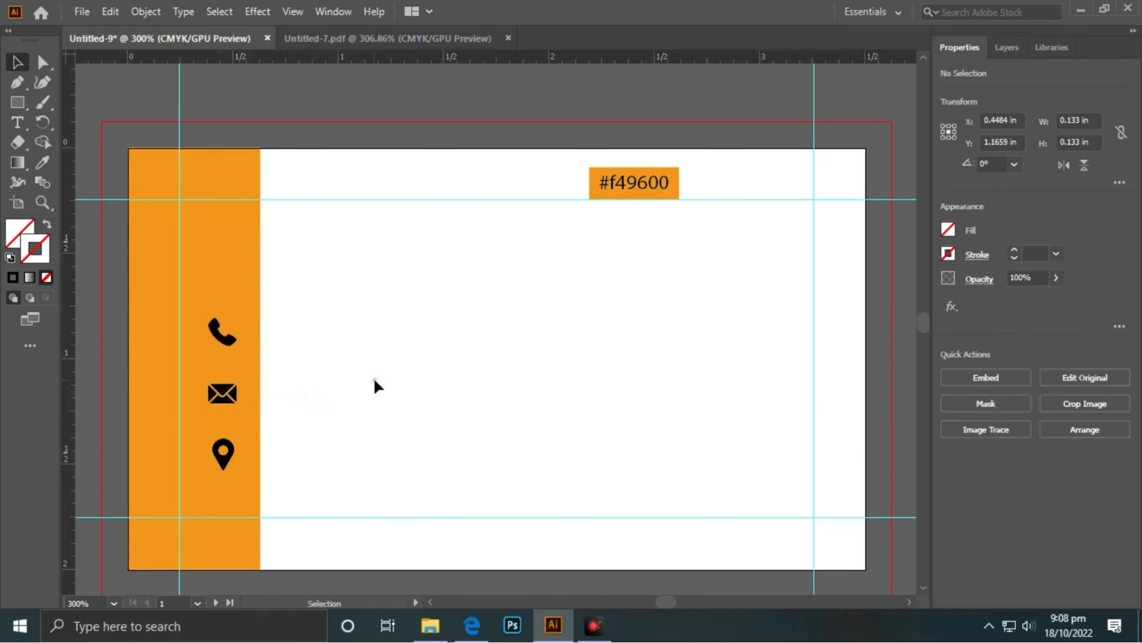
pyautogui.click(223, 452)
pyautogui.click(335, 412)
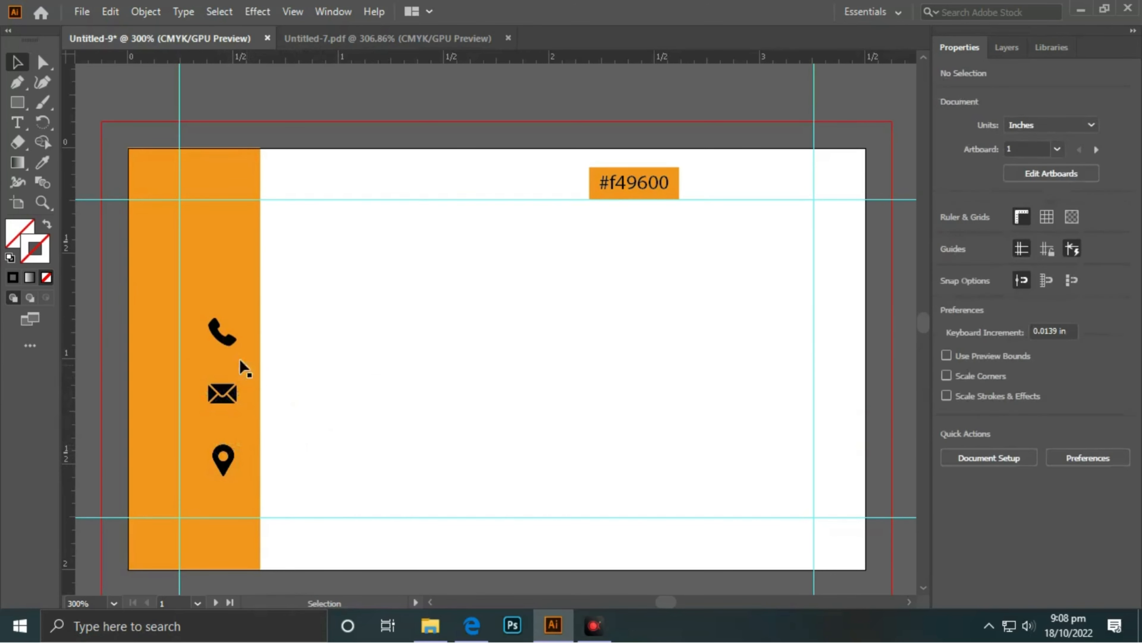
pyautogui.click(223, 331)
pyautogui.click(346, 351)
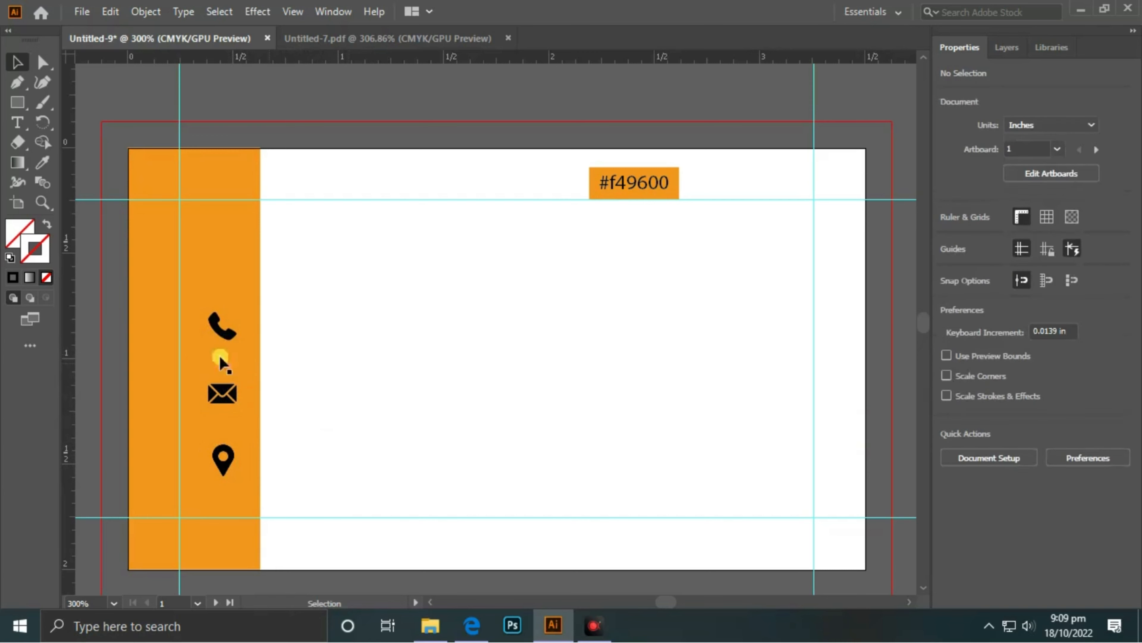
pyautogui.click(226, 327)
pyautogui.press('Down')
pyautogui.click(340, 355)
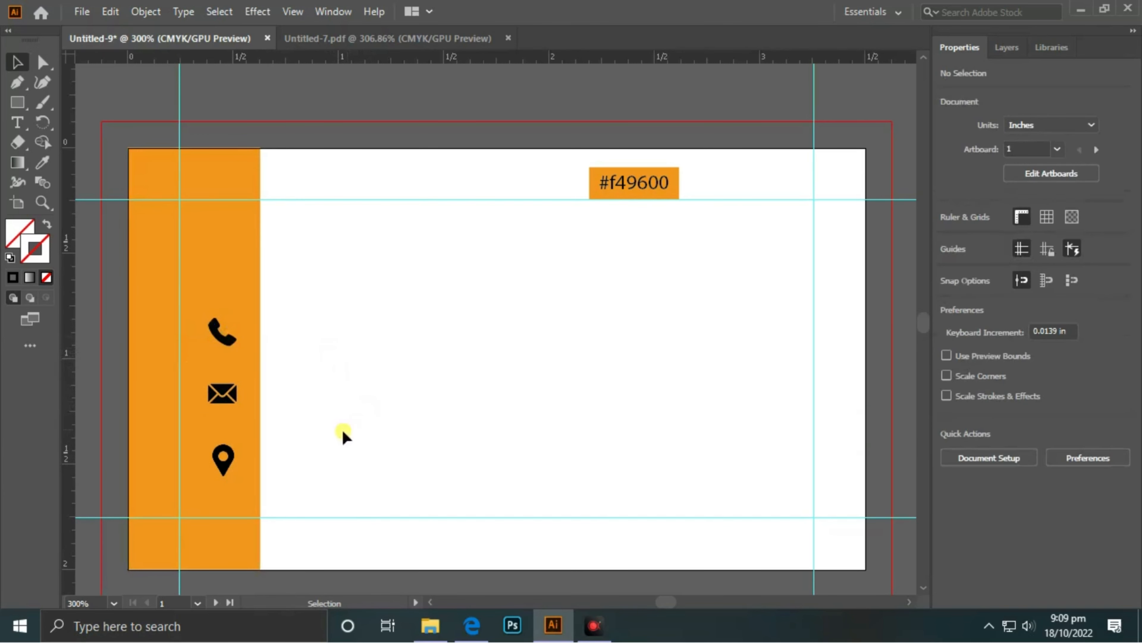
# - Select all three icons with phone as key object and nudge them together
pyautogui.click(224, 468)
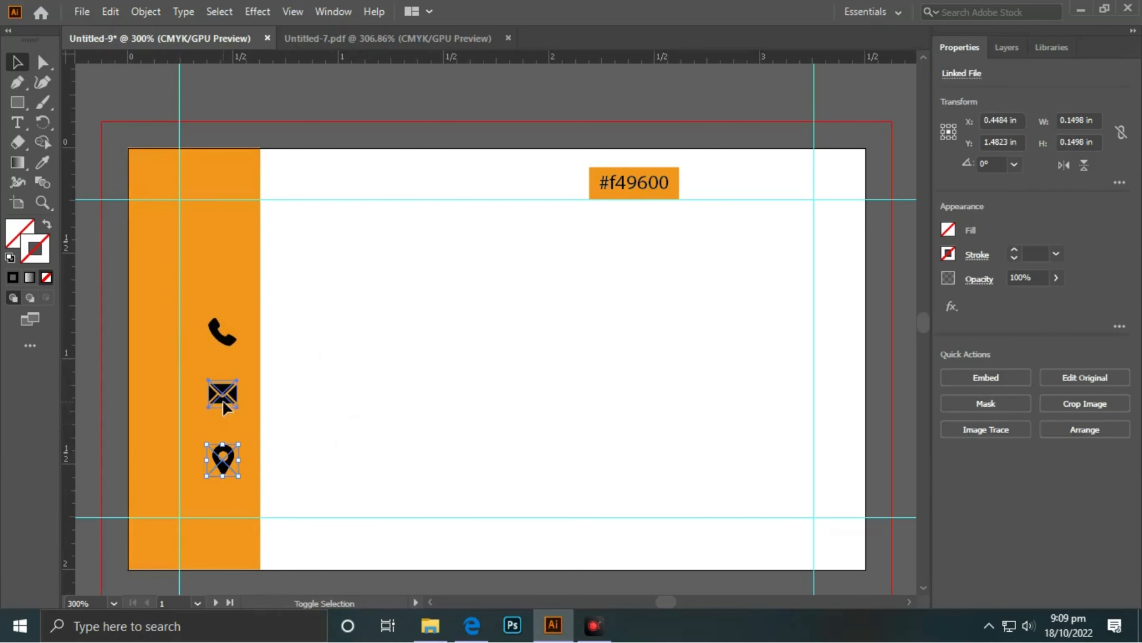
pyautogui.keyDown('shift'); pyautogui.click(222, 394); pyautogui.keyUp('shift')
pyautogui.keyDown('shift'); pyautogui.click(224, 332); pyautogui.keyUp('shift')
pyautogui.click(229, 338)
pyautogui.press('Down')
pyautogui.press('Down')
pyautogui.press('Down')
pyautogui.press('Down')
pyautogui.press('Down')
pyautogui.press('Down')
pyautogui.press('Down')
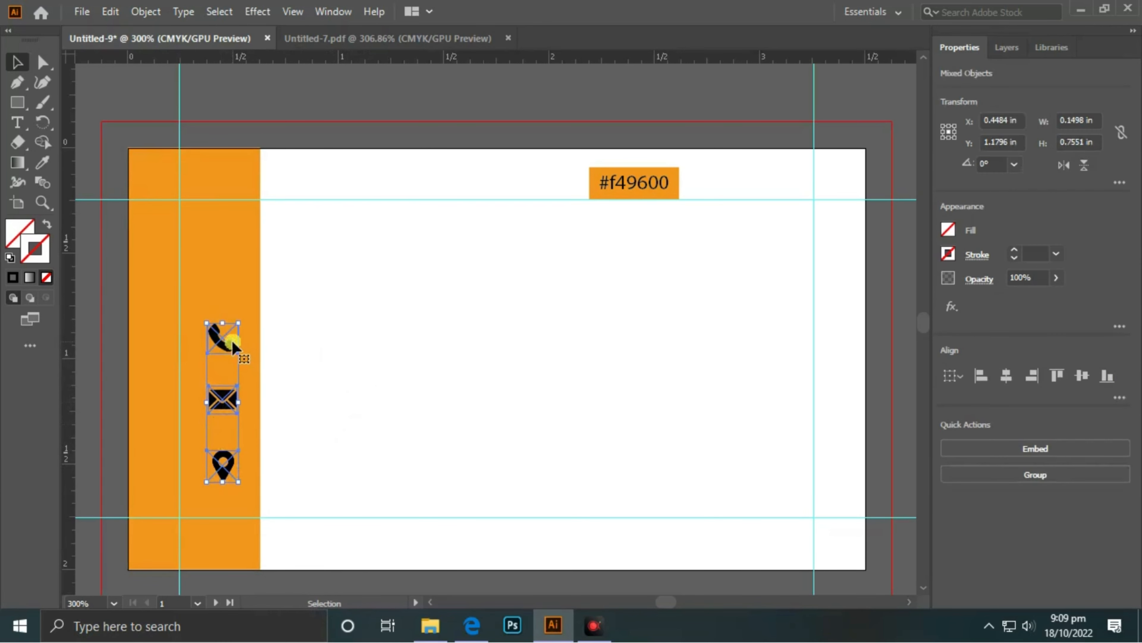
pyautogui.press('Right')
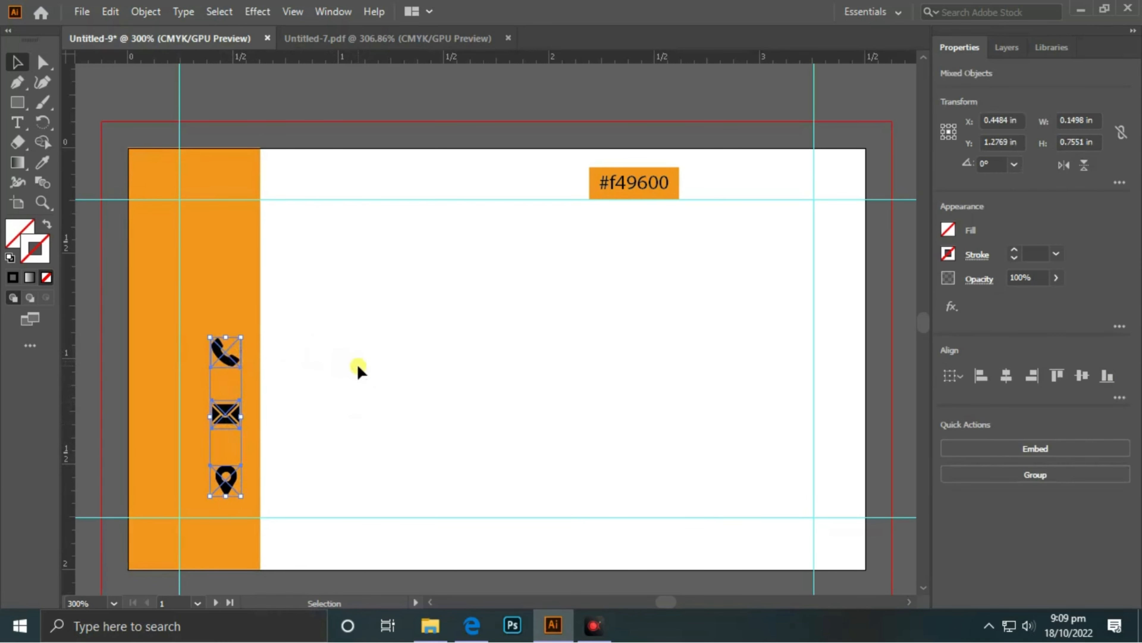
pyautogui.press('Up')
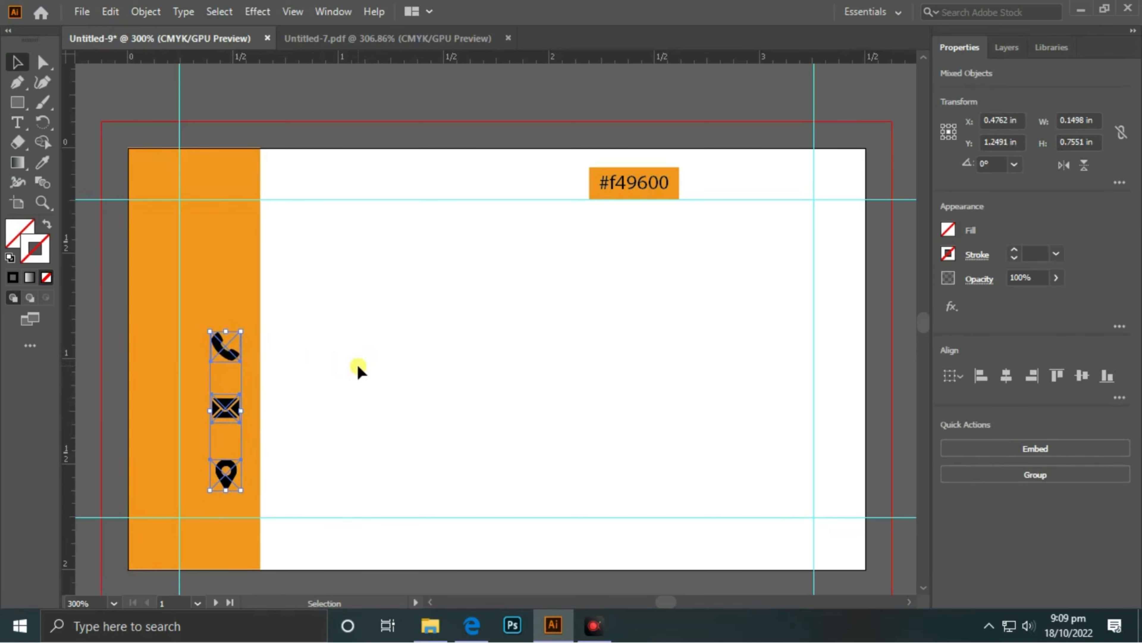
pyautogui.click(358, 372)
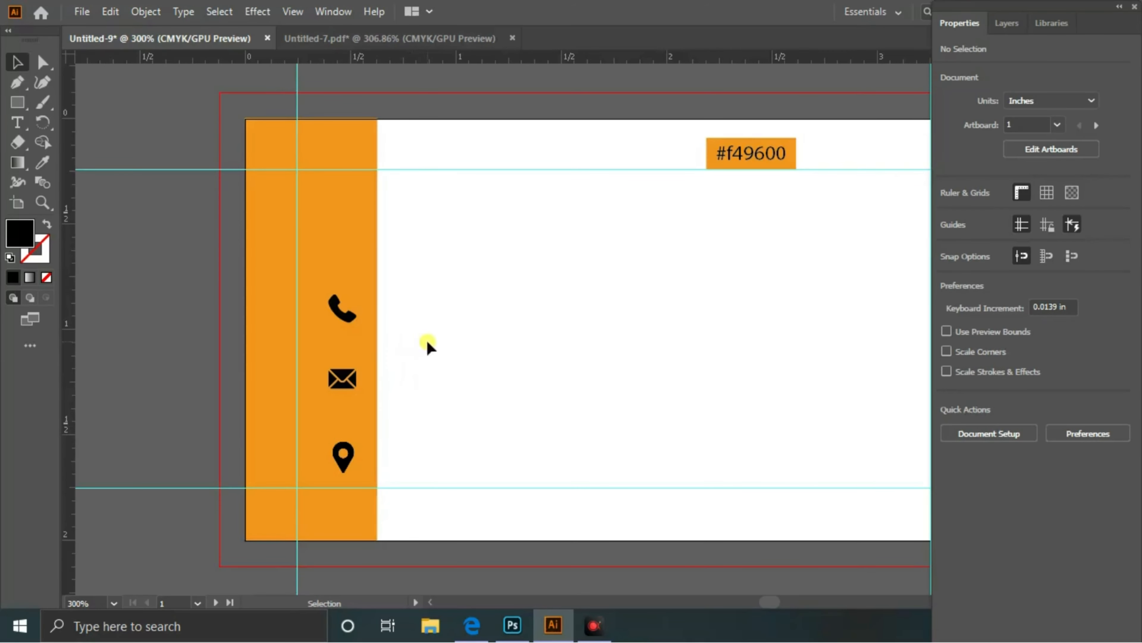
# - Type the phone number as a text line beside the phone icon
pyautogui.press('t')
pyautogui.click(432, 306)
pyautogui.press('BackSpace')
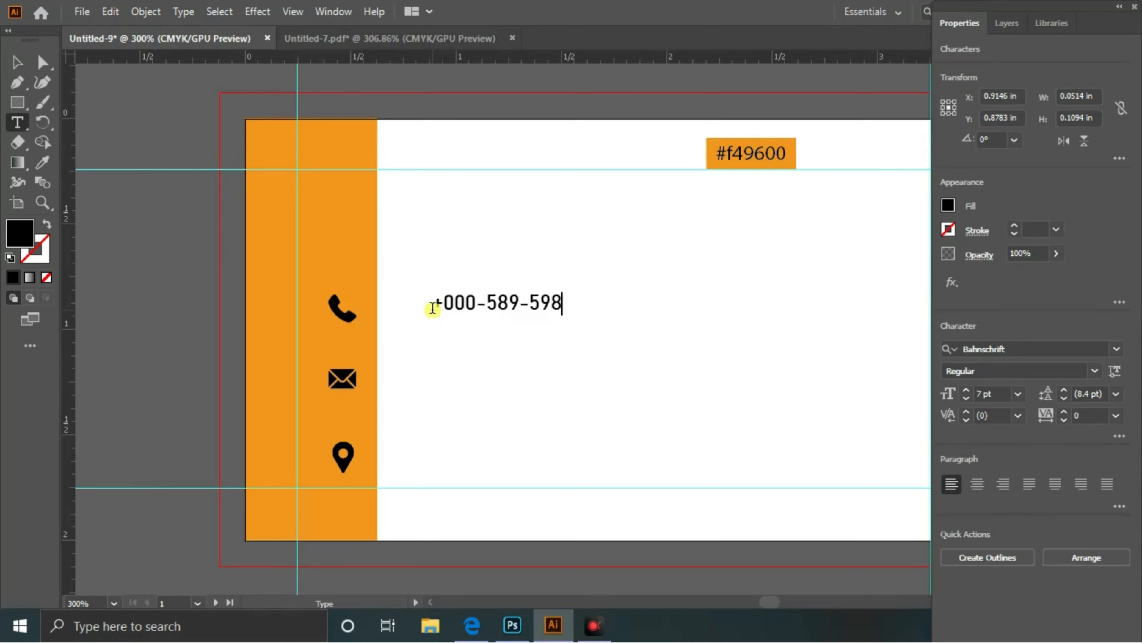
pyautogui.write('+000-589-598-47')
pyautogui.click(17, 63)
pyautogui.click(516, 283)
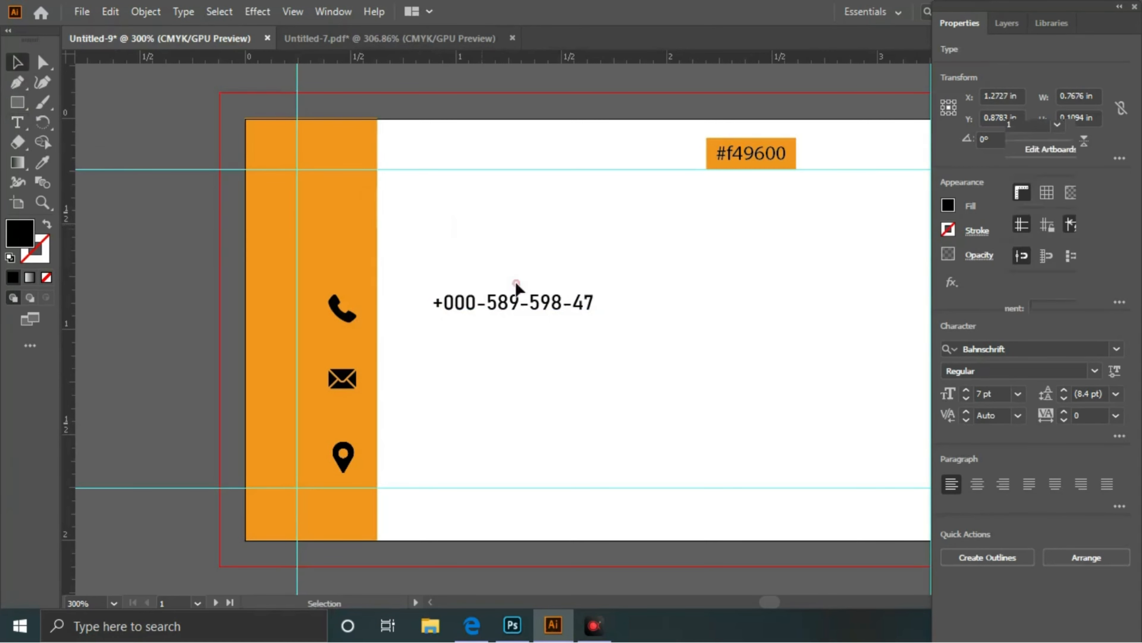
pyautogui.moveTo(533, 301)
pyautogui.mouseDown()
pyautogui.moveTo(521, 311)
pyautogui.moveTo(562, 268)
pyautogui.moveTo(539, 304)
pyautogui.mouseUp()
pyautogui.click(562, 270)
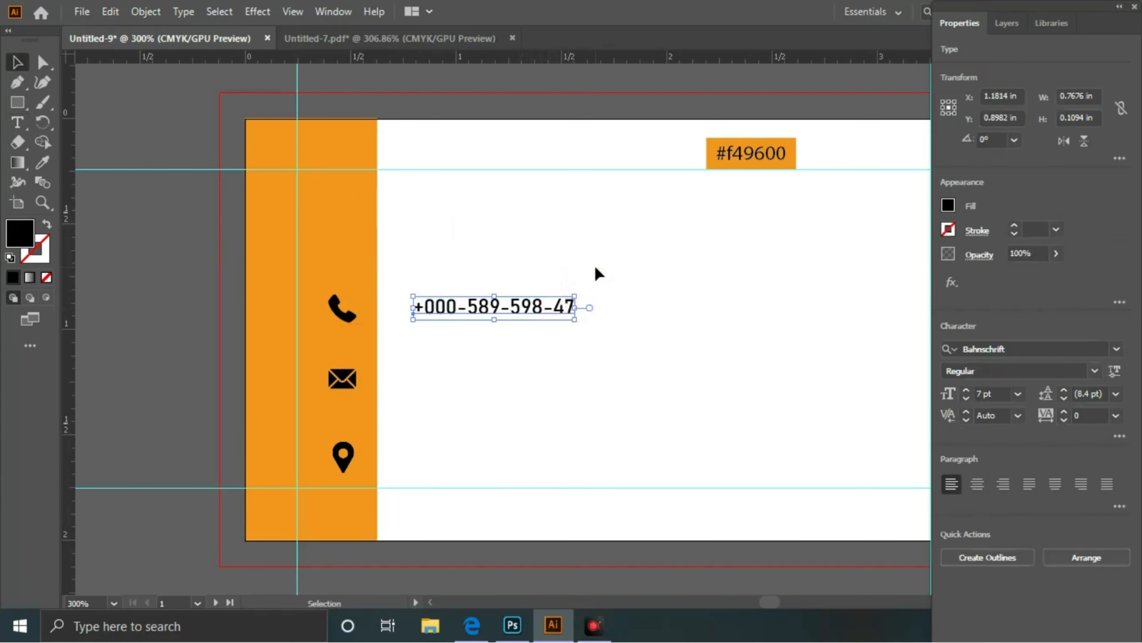
# - Duplicate the phone-number line below and left-align it with the first
pyautogui.moveTo(594, 267); pyautogui.dragTo(521, 320)
pyautogui.click(603, 281)
pyautogui.click(547, 301)
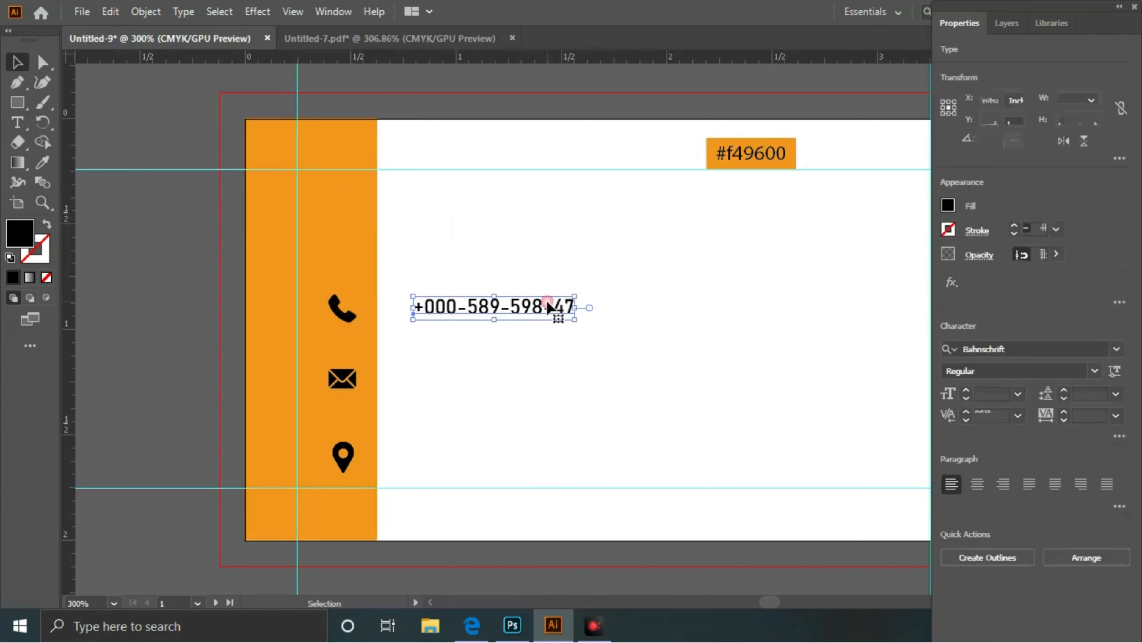
pyautogui.hotkey('ctrl', 'v')
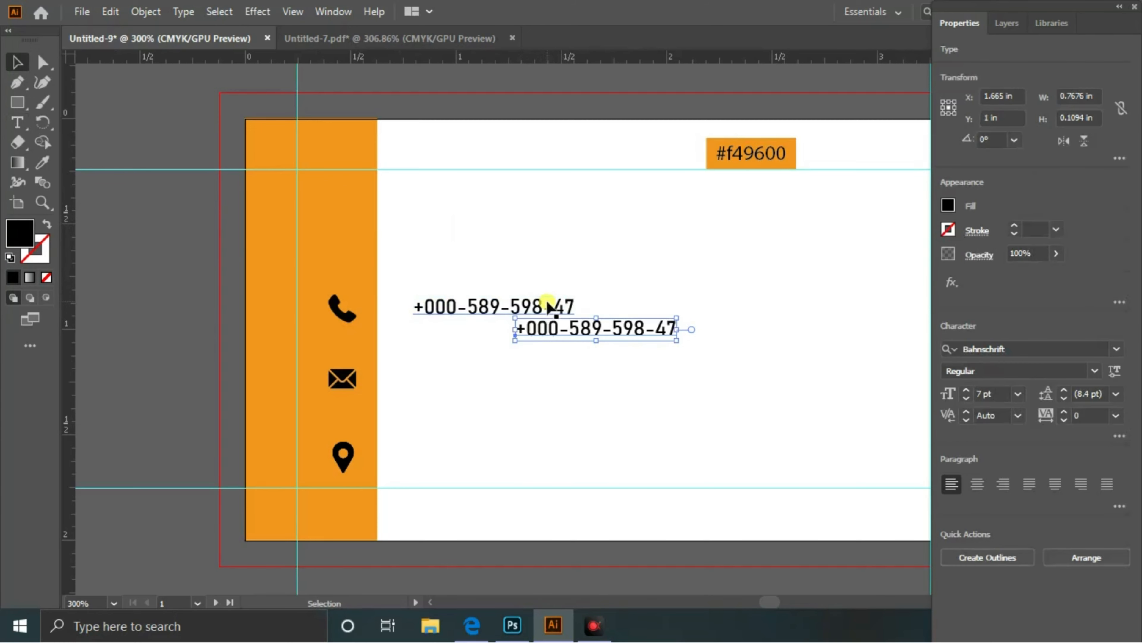
pyautogui.click(643, 303)
pyautogui.moveTo(650, 324); pyautogui.dragTo(549, 331)
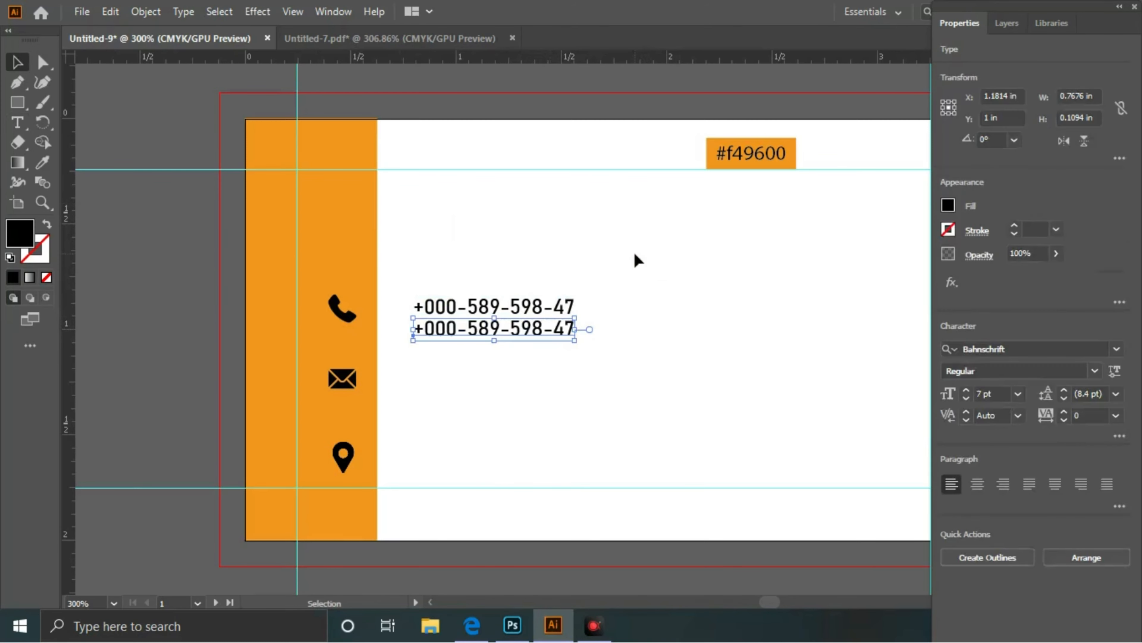
pyautogui.click(635, 255)
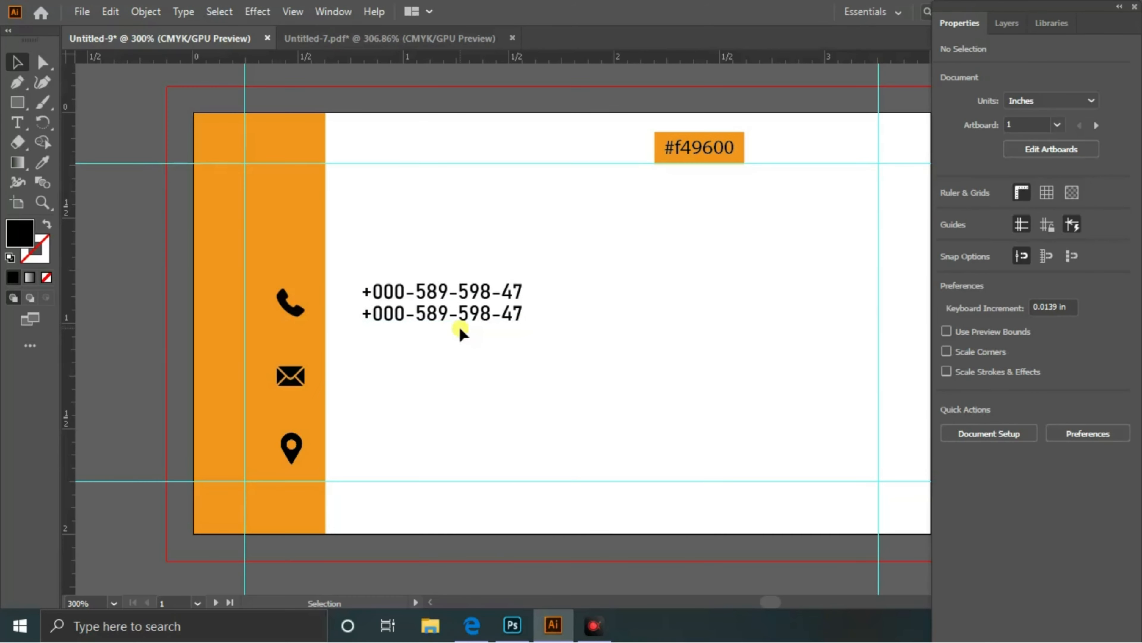
# - Type the e-mail address as a text line beside the mail icon
pyautogui.press('t')
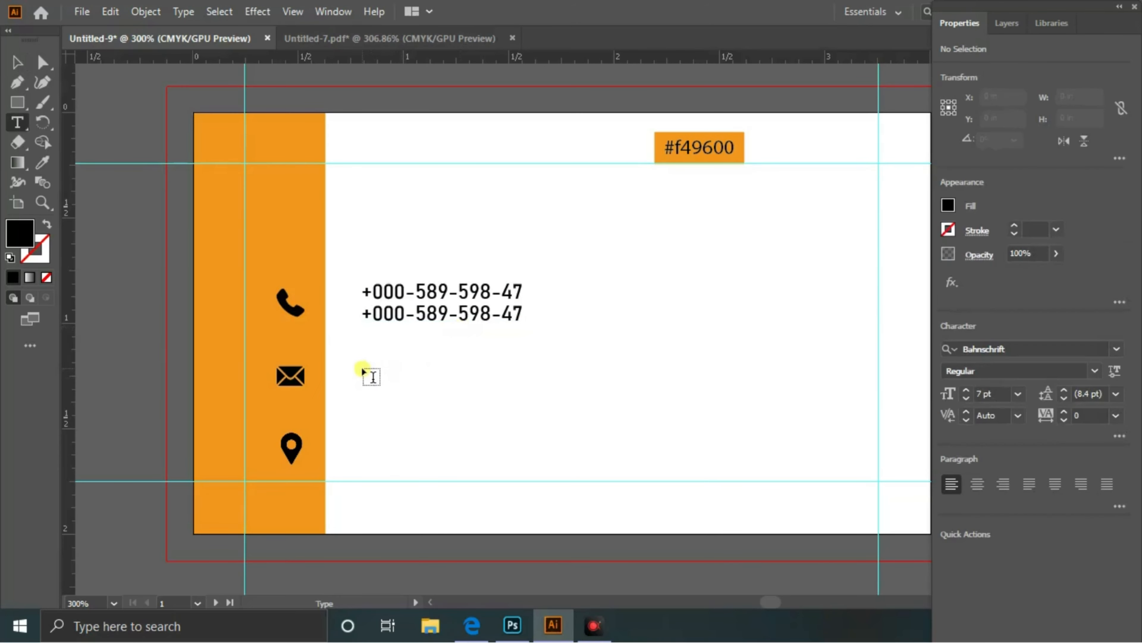
pyautogui.click(359, 368)
pyautogui.press('BackSpace')
pyautogui.write('www.yo')
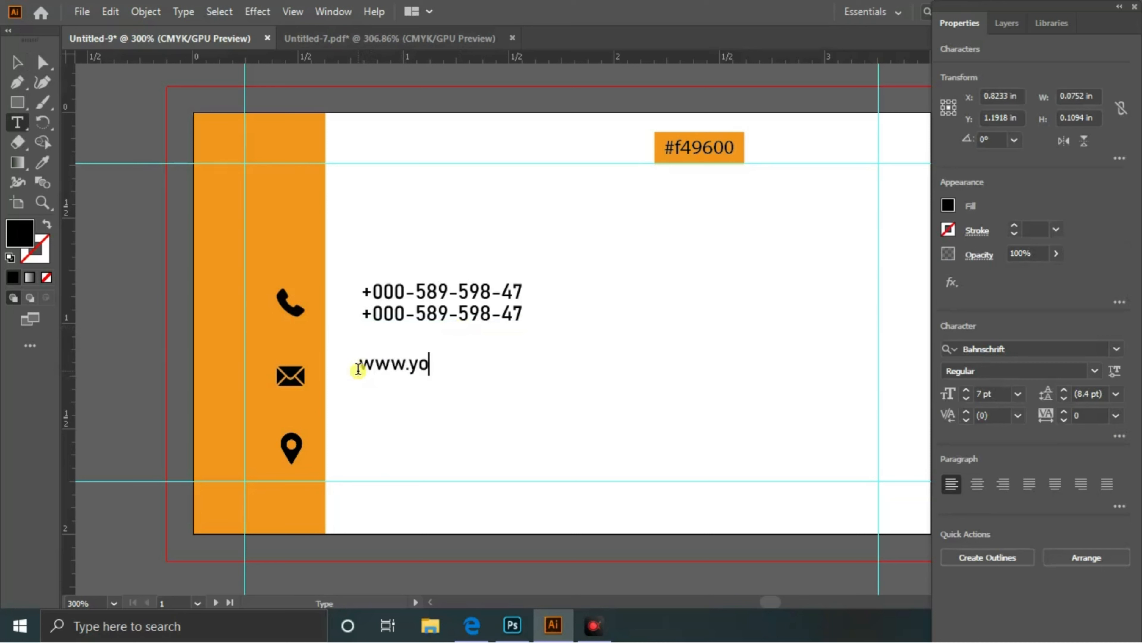
pyautogui.write('urgmail@.com')
pyautogui.press('Escape')
pyautogui.write('ail')
# - Copy the e-mail line and place the duplicate beneath the first
pyautogui.hotkey('ctrl', 'c')
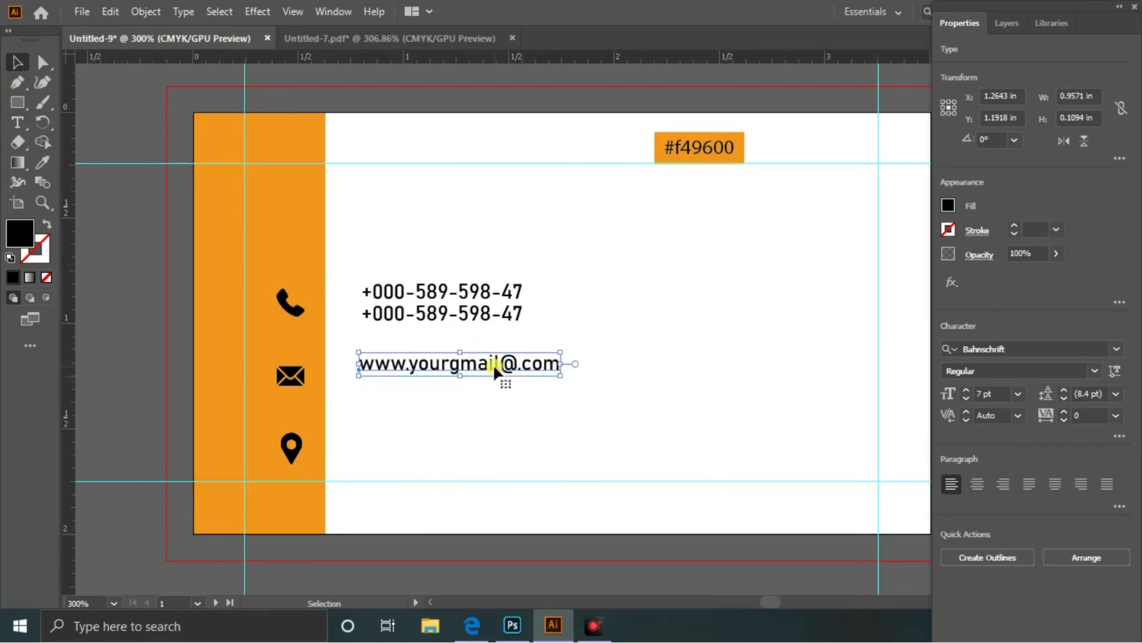
pyautogui.hotkey('ctrl', 'v')
pyautogui.click(668, 270)
pyautogui.moveTo(634, 331); pyautogui.dragTo(495, 390)
pyautogui.click(566, 347)
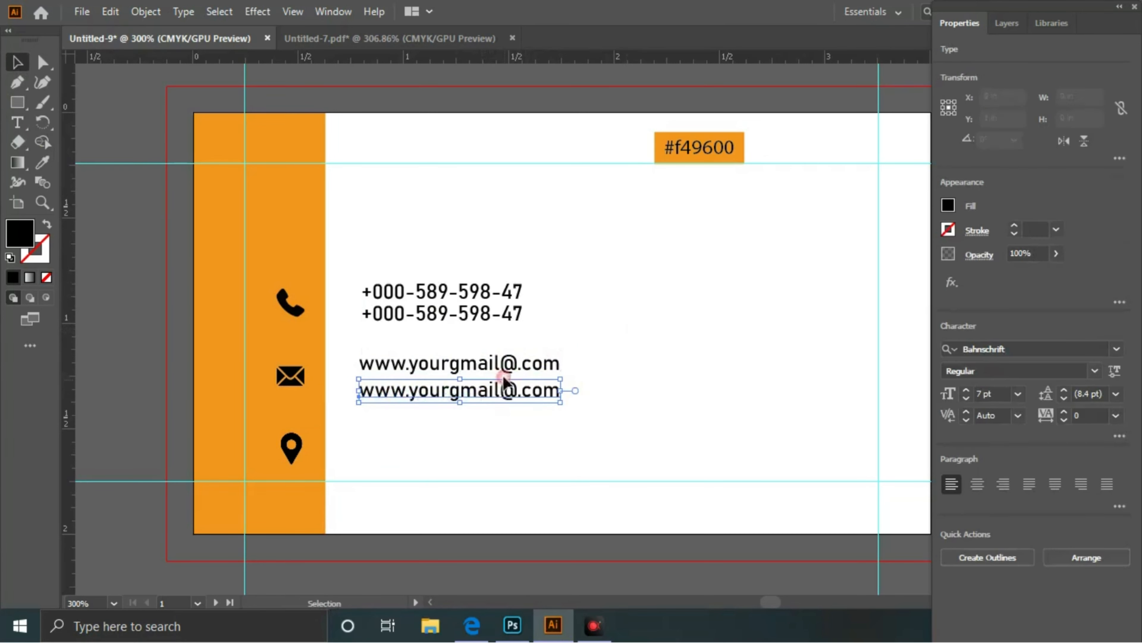
# - Nudge the e-mail lines right to align under the phone numbers
pyautogui.click(526, 360)
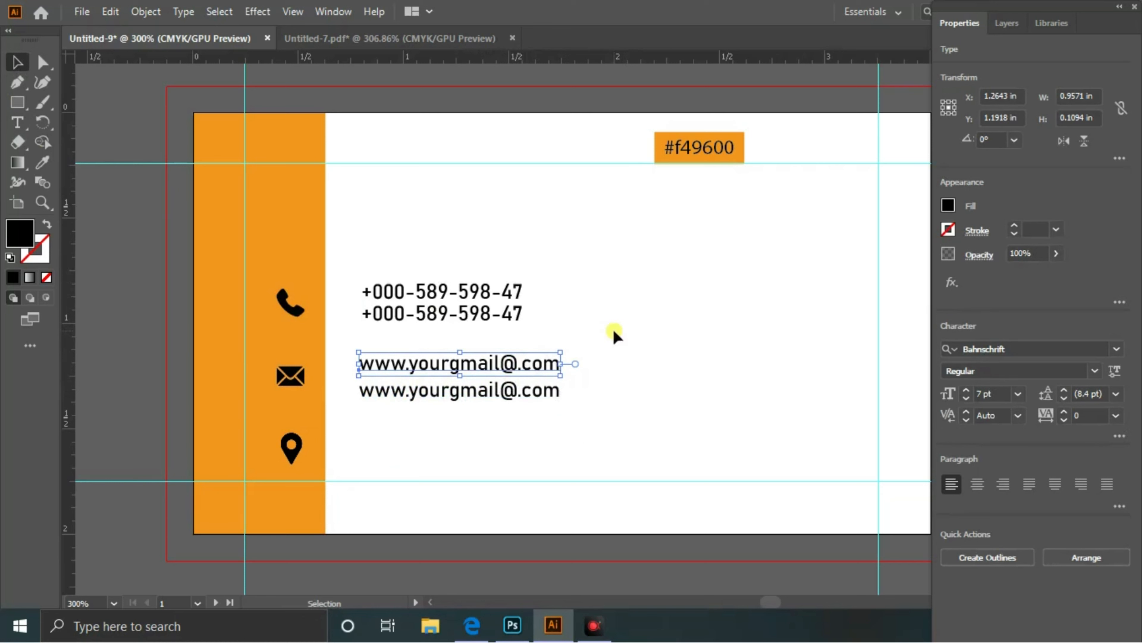
pyautogui.press('Down')
pyautogui.press('Down')
pyautogui.press('Up')
pyautogui.click(644, 310)
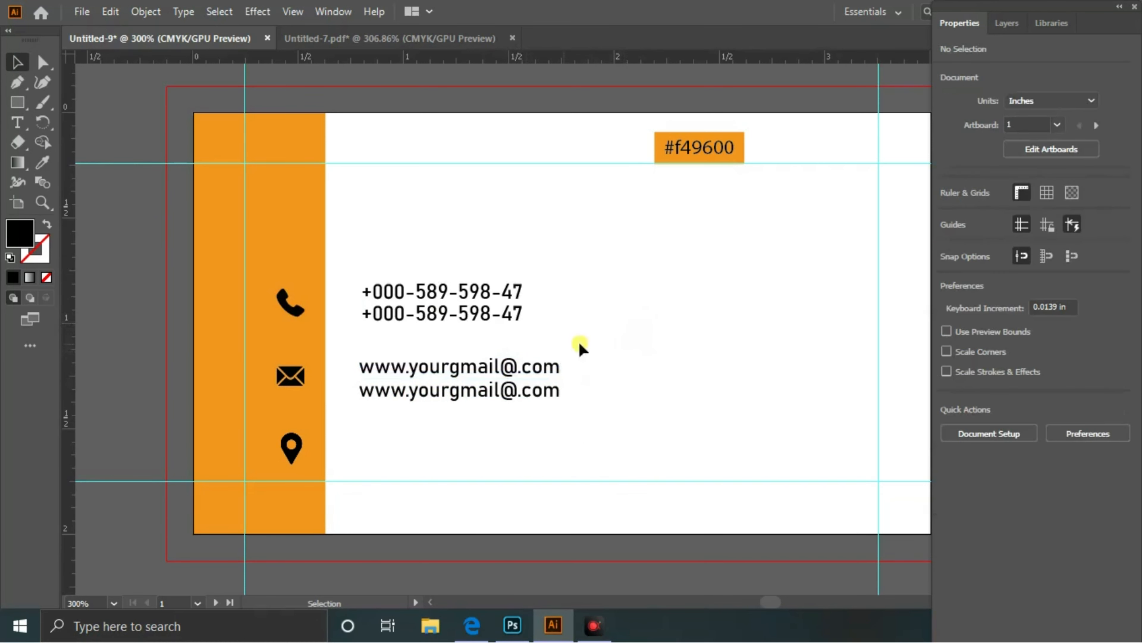
pyautogui.moveTo(503, 430); pyautogui.dragTo(504, 427)
pyautogui.press('Right')
pyautogui.press('Right')
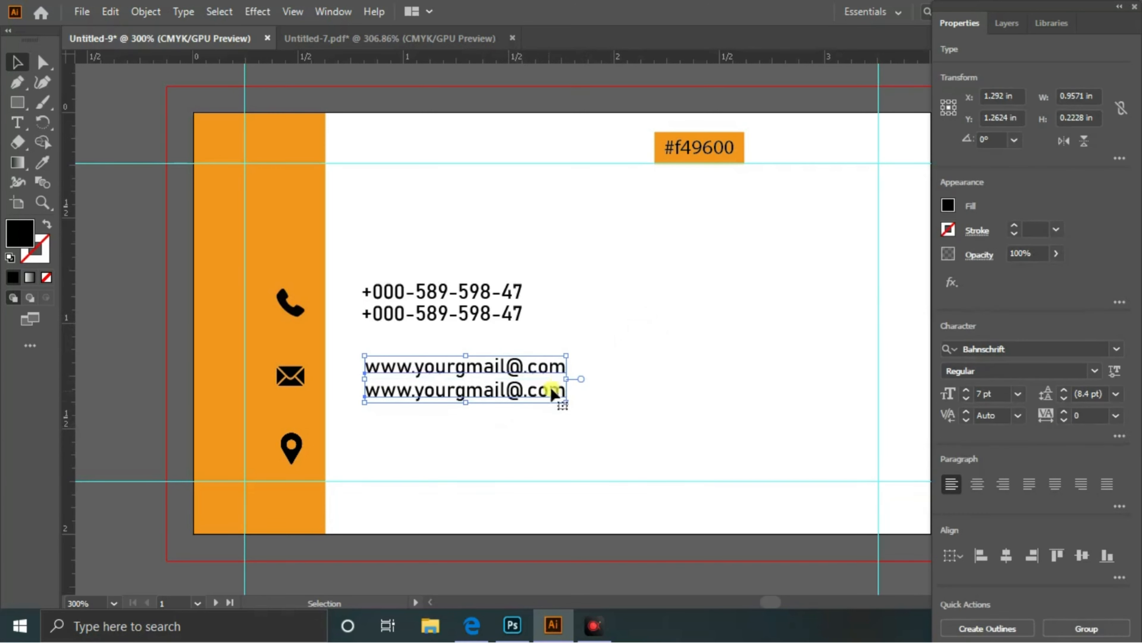
pyautogui.press('Right')
pyautogui.press('Right')
pyautogui.click(615, 343)
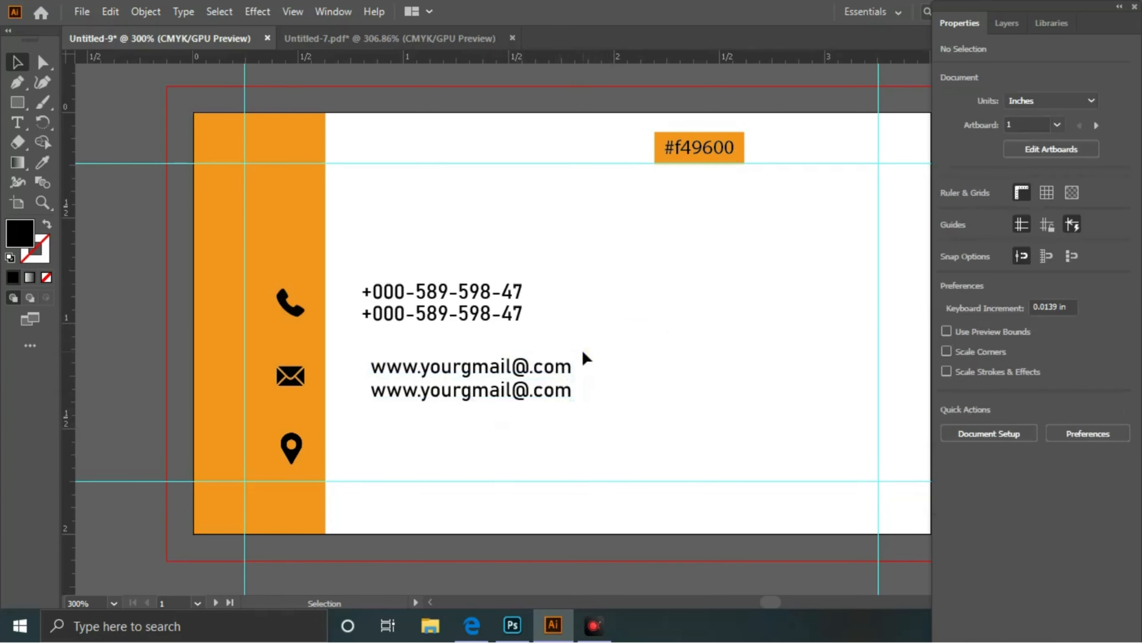
# - Nudge the e-mail lines one step left and remove the temporary vertical guide
pyautogui.moveTo(587, 357); pyautogui.dragTo(510, 420)
pyautogui.press('Left')
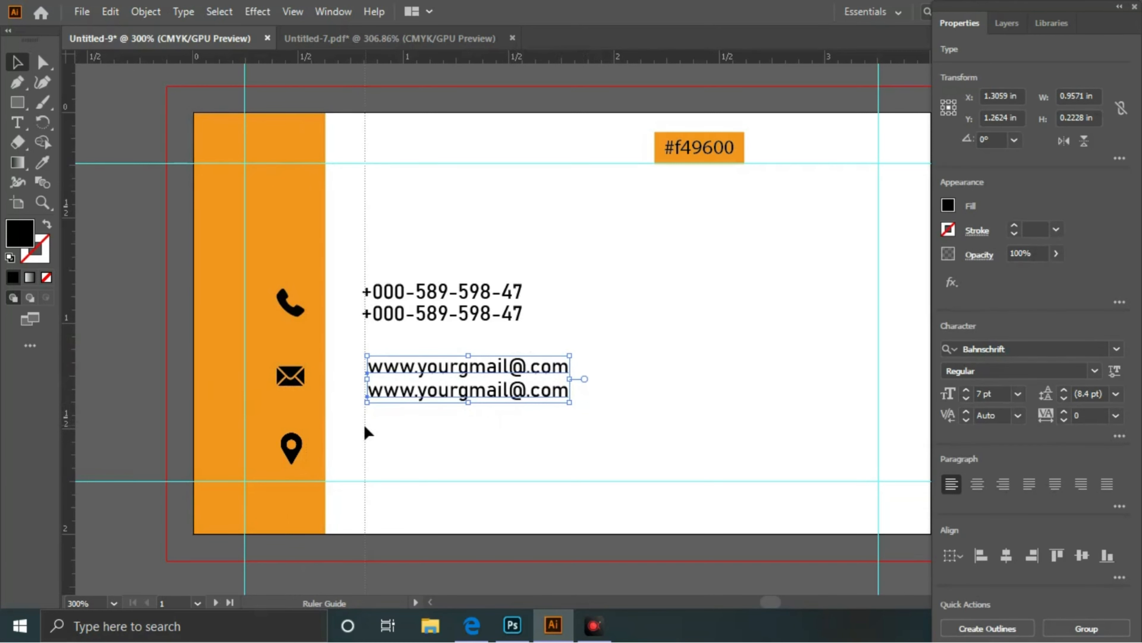
pyautogui.moveTo(365, 426); pyautogui.dragTo(44, 427)
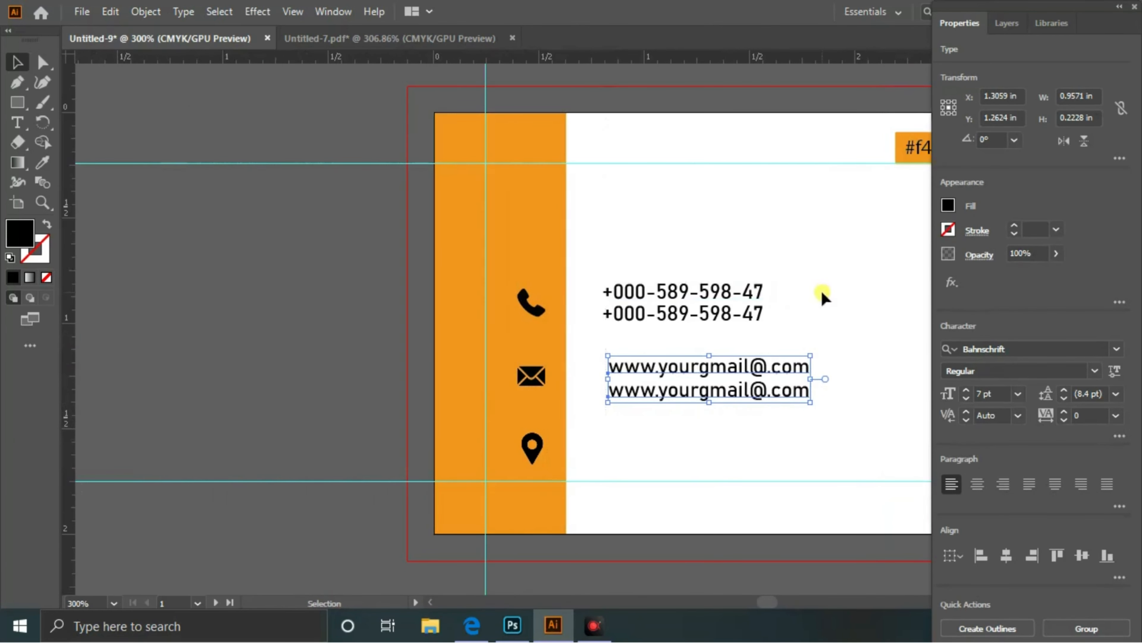
pyautogui.moveTo(891, 312); pyautogui.dragTo(630, 307)
pyautogui.click(640, 273)
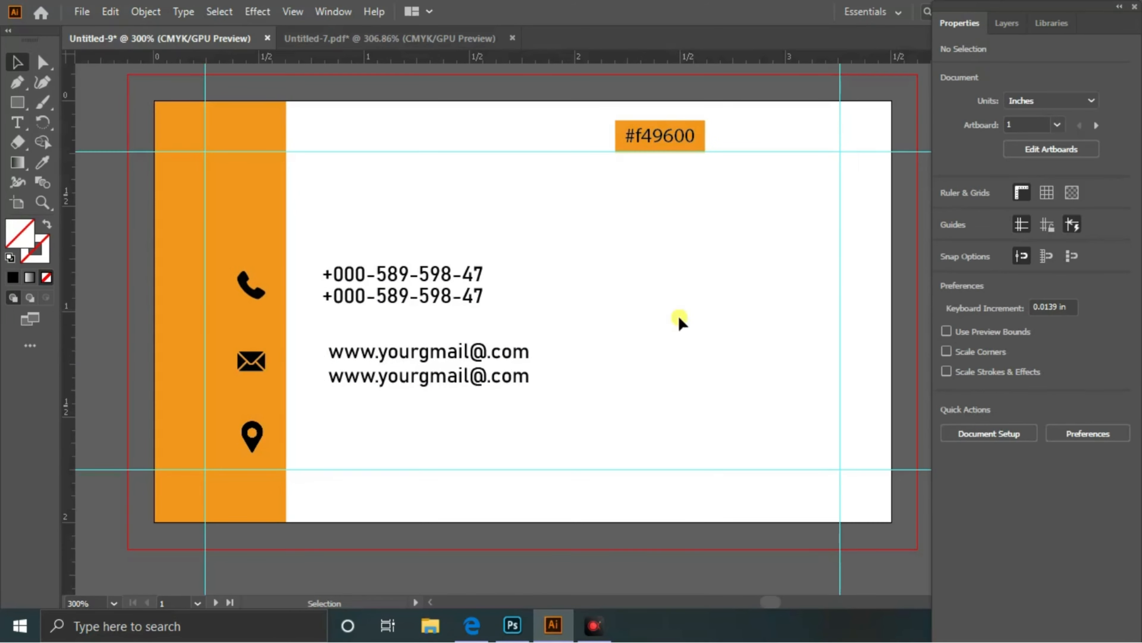
# - Type the street address line in place of the placeholder beside the location pin
pyautogui.press('t')
pyautogui.click(323, 424)
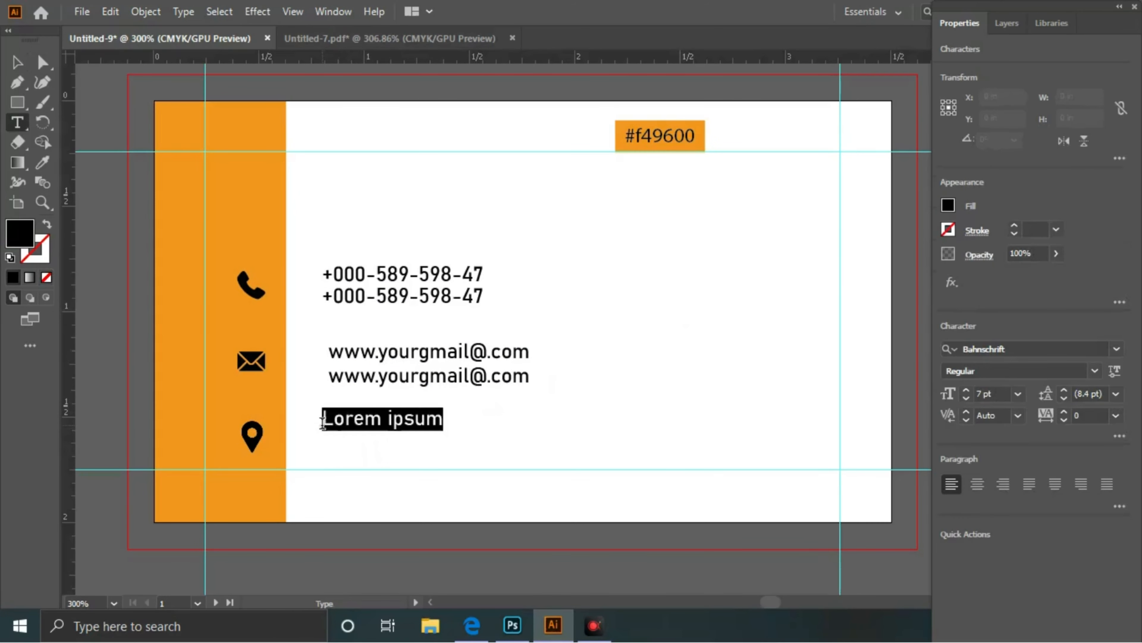
pyautogui.press('BackSpace')
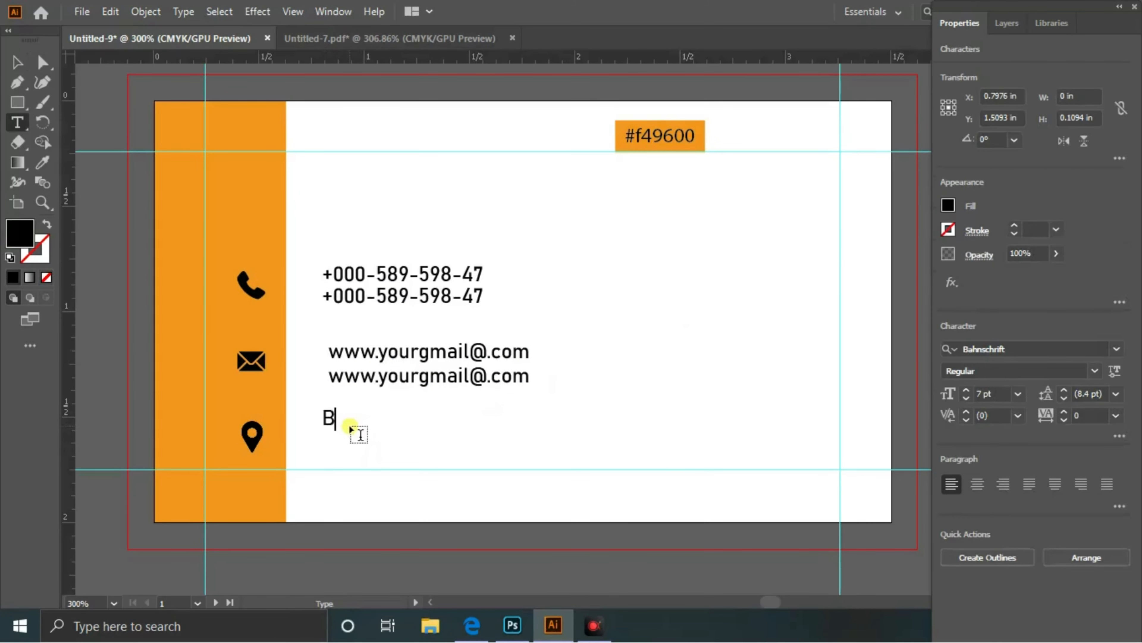
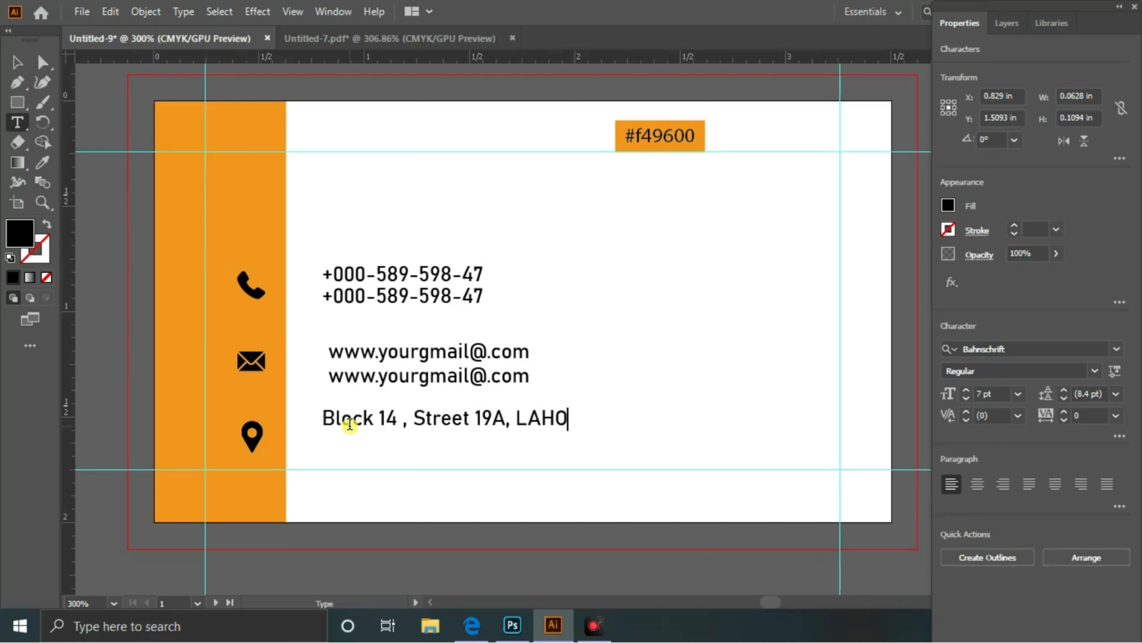
pyautogui.click(17, 62)
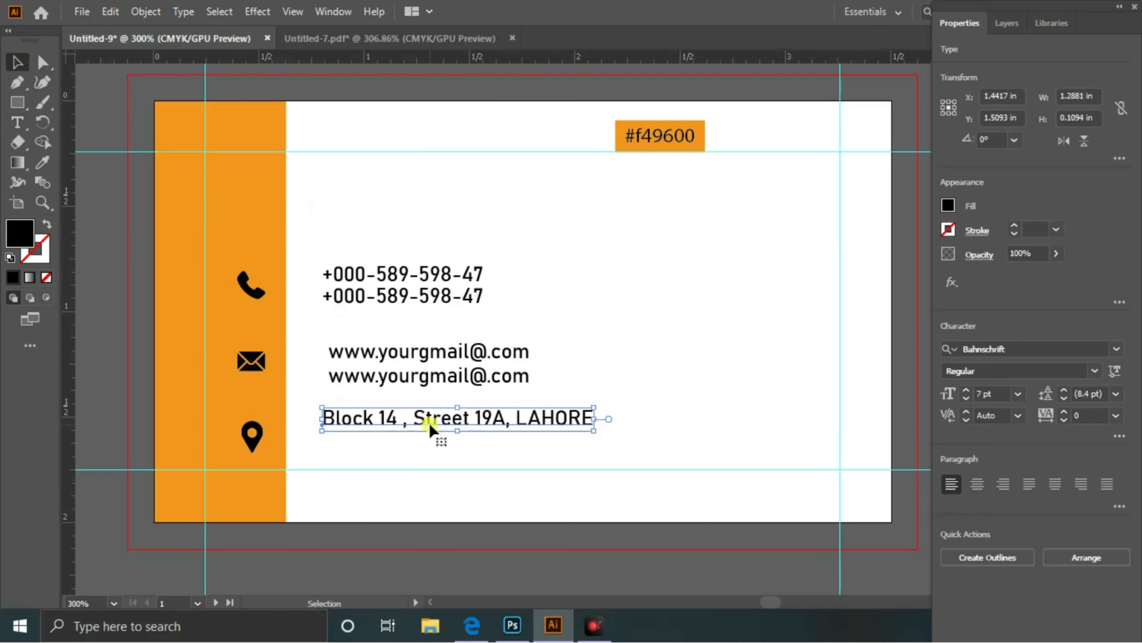
# - Remove the space before Street and place a copy of the address line below
pyautogui.click(17, 122)
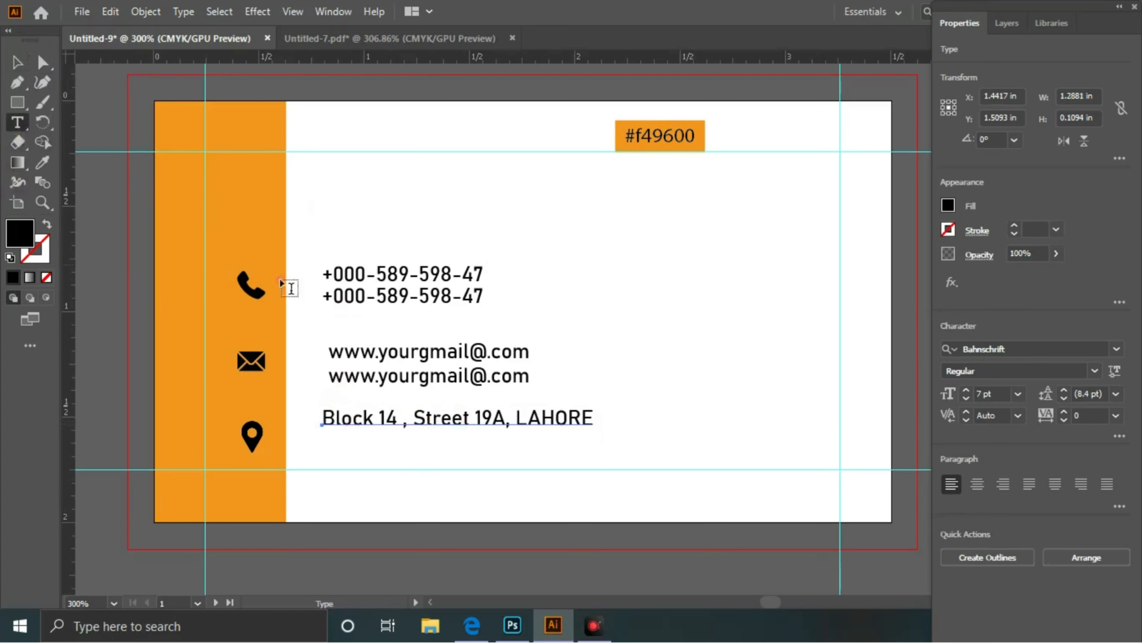
pyautogui.click(410, 415)
pyautogui.click(417, 417)
pyautogui.press('BackSpace')
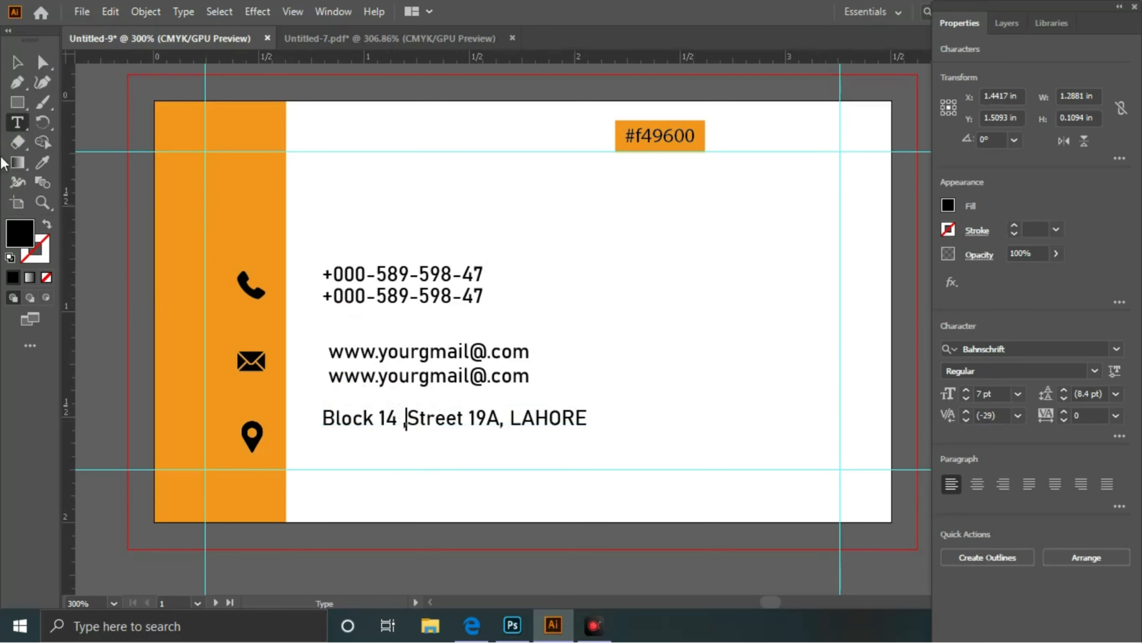
pyautogui.click(18, 64)
pyautogui.moveTo(463, 399); pyautogui.dragTo(536, 416)
pyautogui.moveTo(593, 332); pyautogui.dragTo(453, 453)
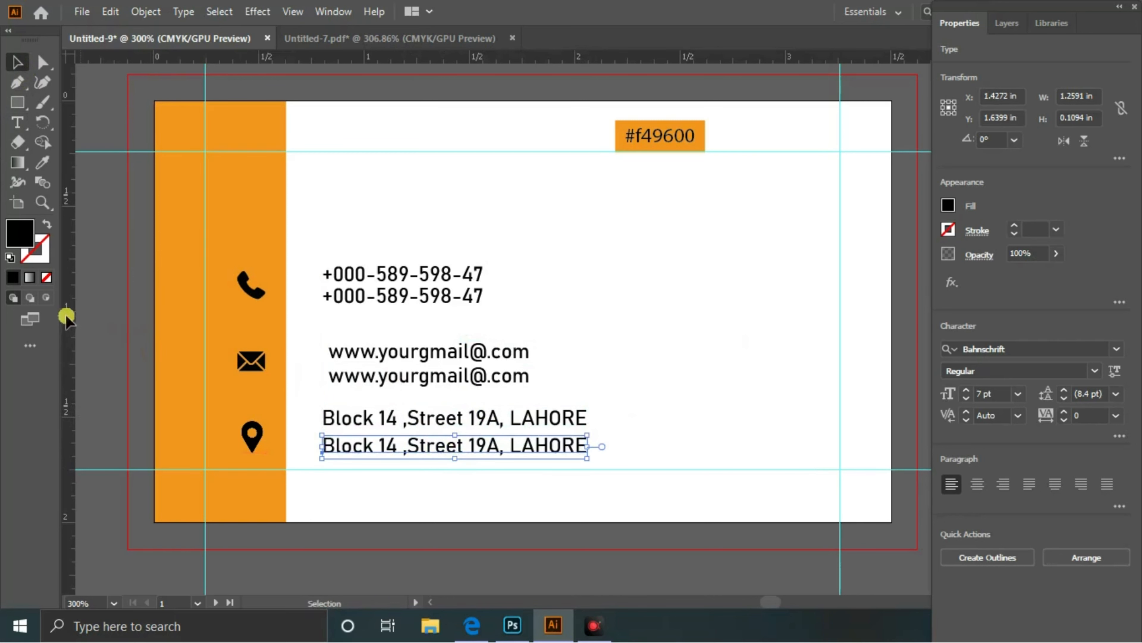
# - Add a vertical guide at the contact text's left edge and nudge the e-mail lines onto it
pyautogui.moveTo(294, 378); pyautogui.dragTo(324, 402)
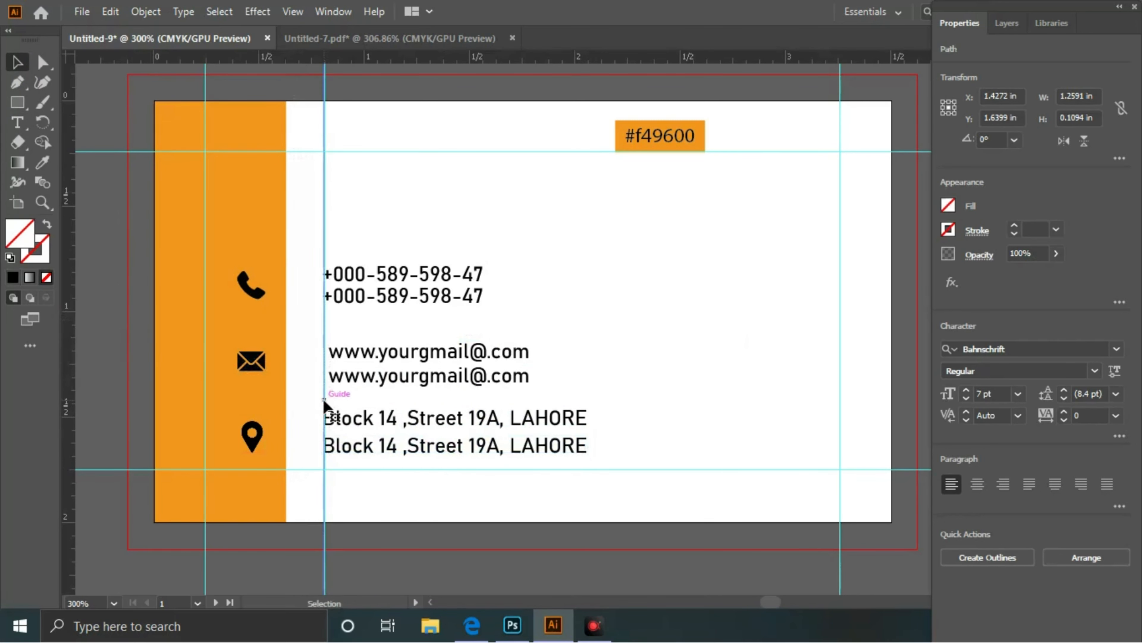
pyautogui.click(669, 321)
pyautogui.click(496, 385)
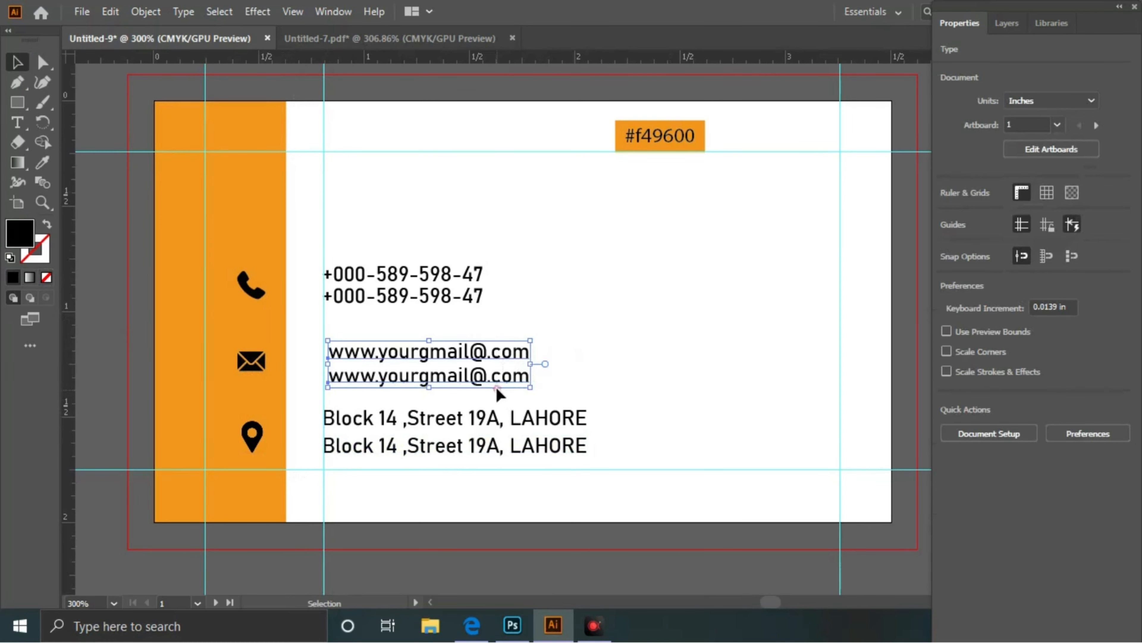
pyautogui.press('Left')
pyautogui.click(620, 341)
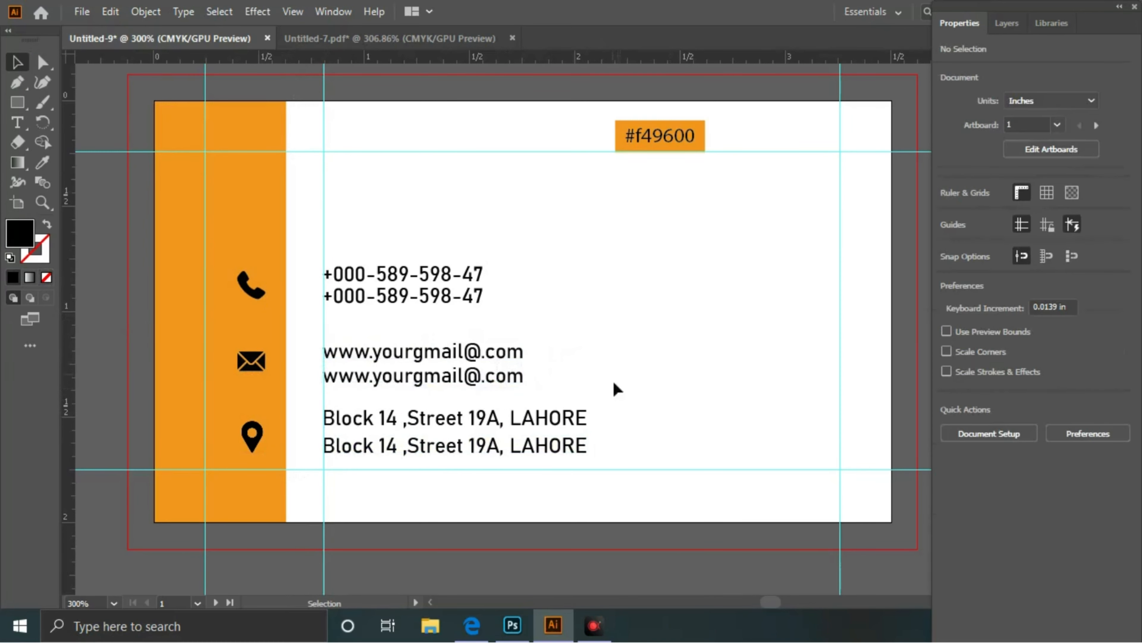
# - Nudge the two address lines one step right and three steps down
pyautogui.moveTo(623, 409); pyautogui.dragTo(565, 463)
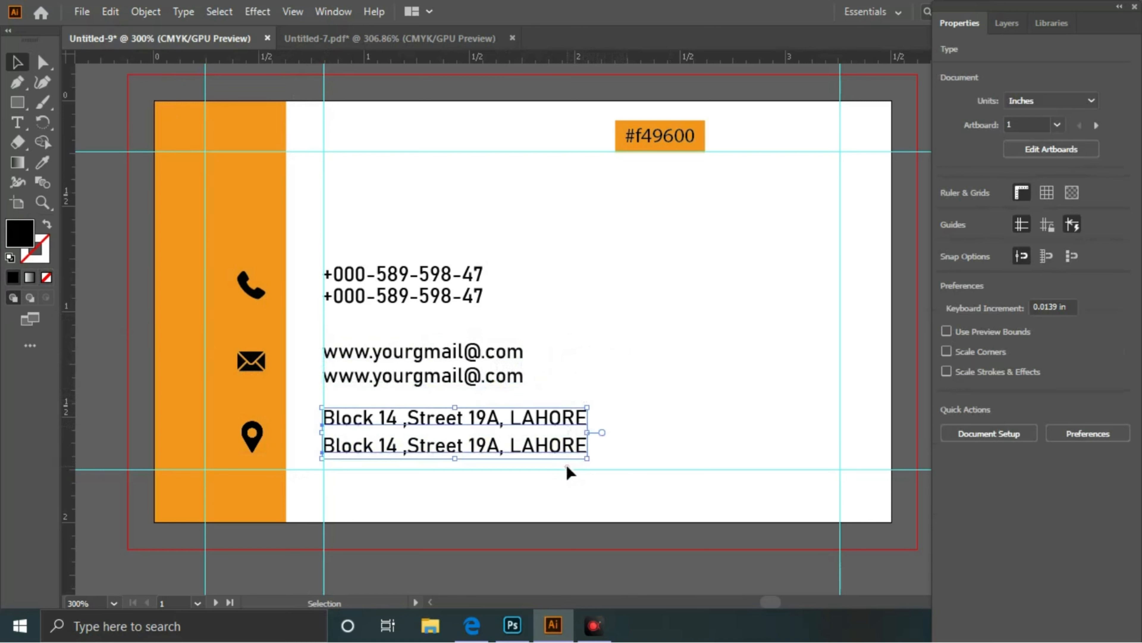
pyautogui.press('Right')
pyautogui.click(674, 409)
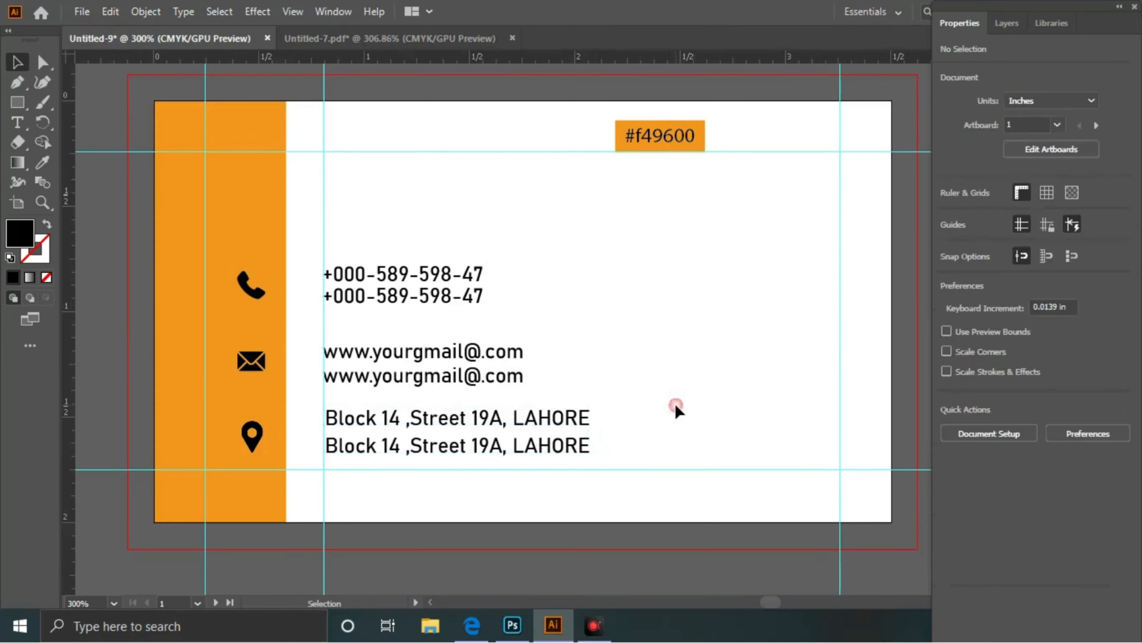
pyautogui.moveTo(582, 439); pyautogui.dragTo(559, 462)
pyautogui.press('Down')
pyautogui.press('Down')
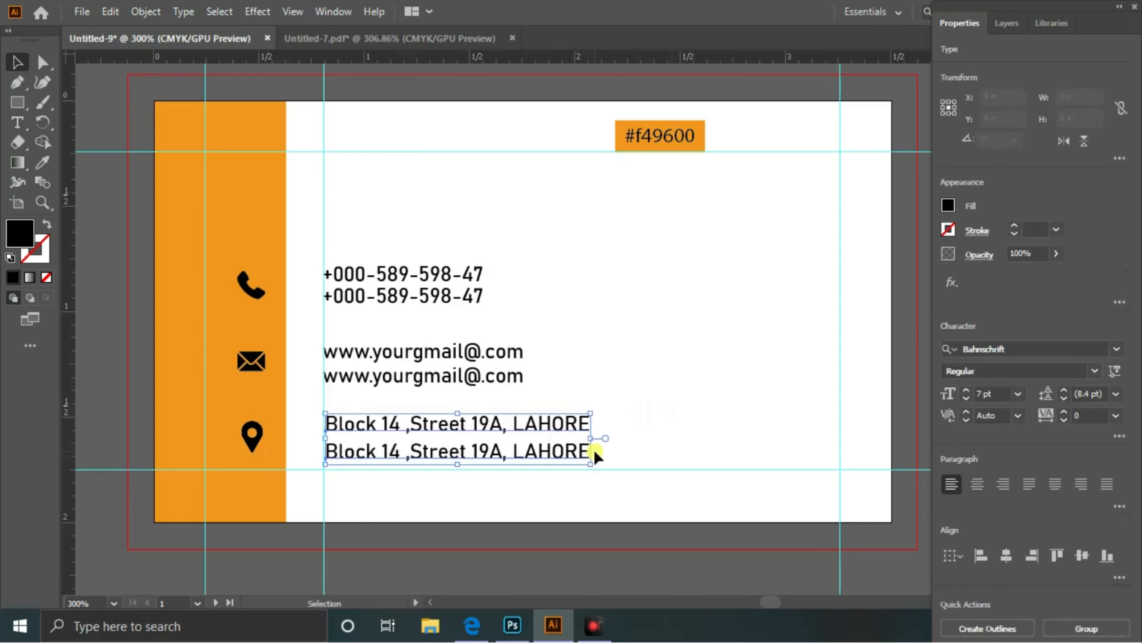
pyautogui.press('Down')
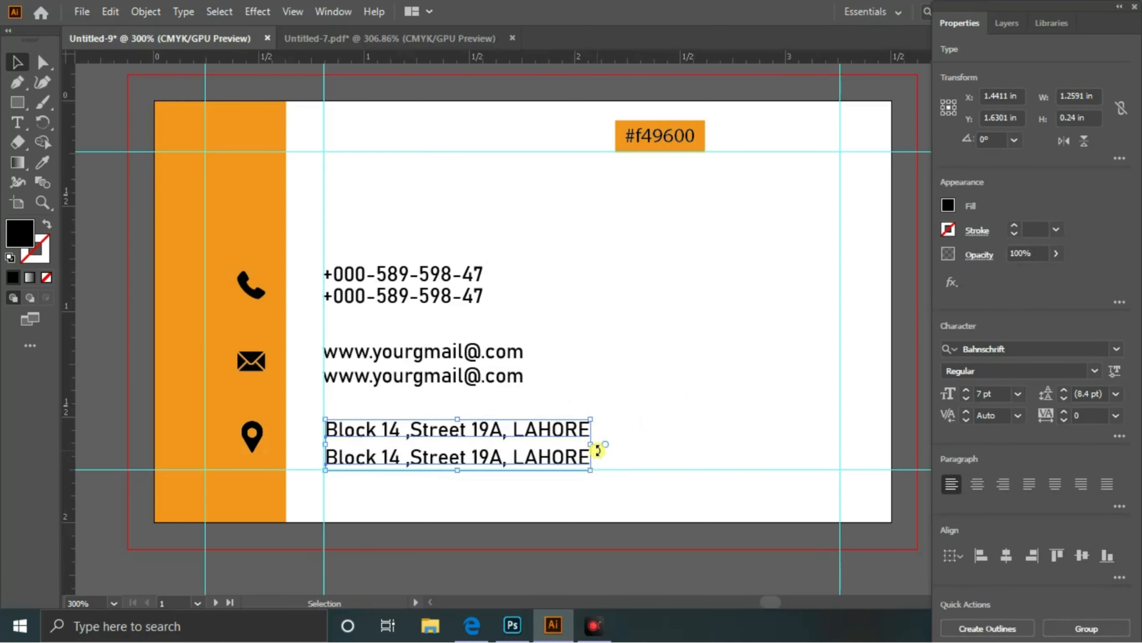
pyautogui.press('Down')
pyautogui.click(674, 400)
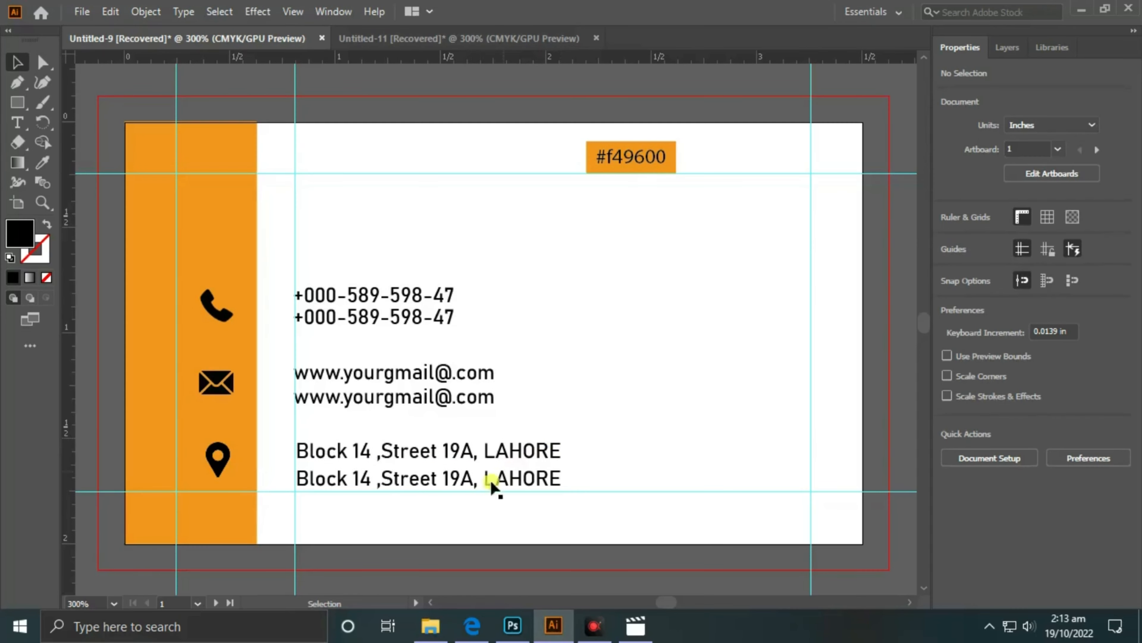
# - Retype the all-caps city name at the end of the address in title case
pyautogui.press('t')
pyautogui.click(524, 446)
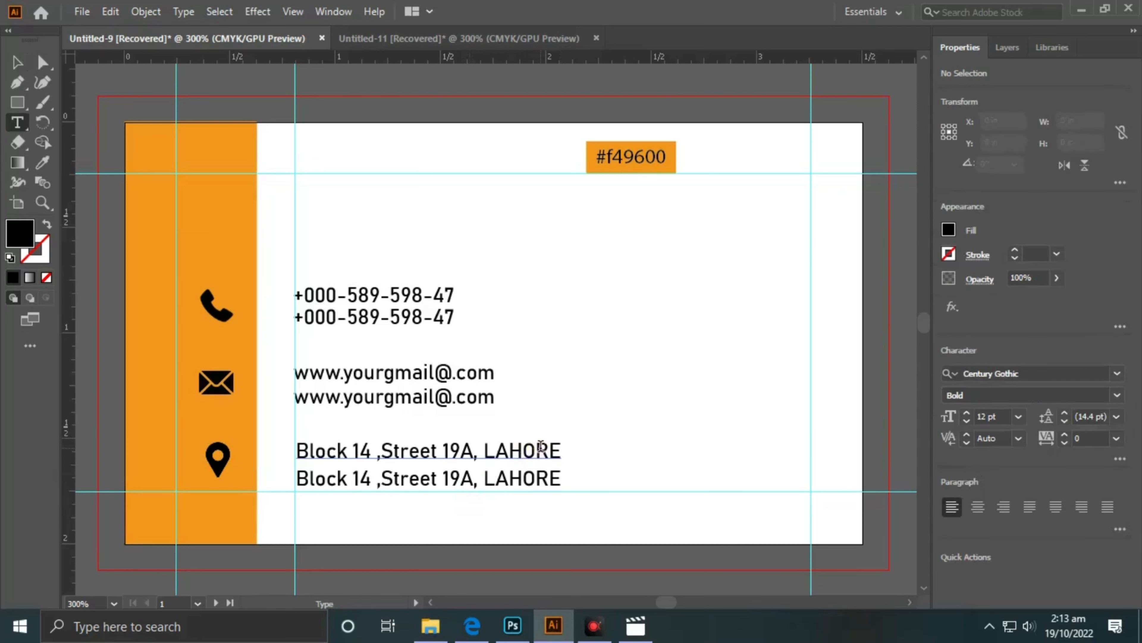
pyautogui.click(565, 450)
pyautogui.press('BackSpace')
pyautogui.press('BackSpace')
pyautogui.press('BackSpace')
pyautogui.press('BackSpace')
pyautogui.press('BackSpace')
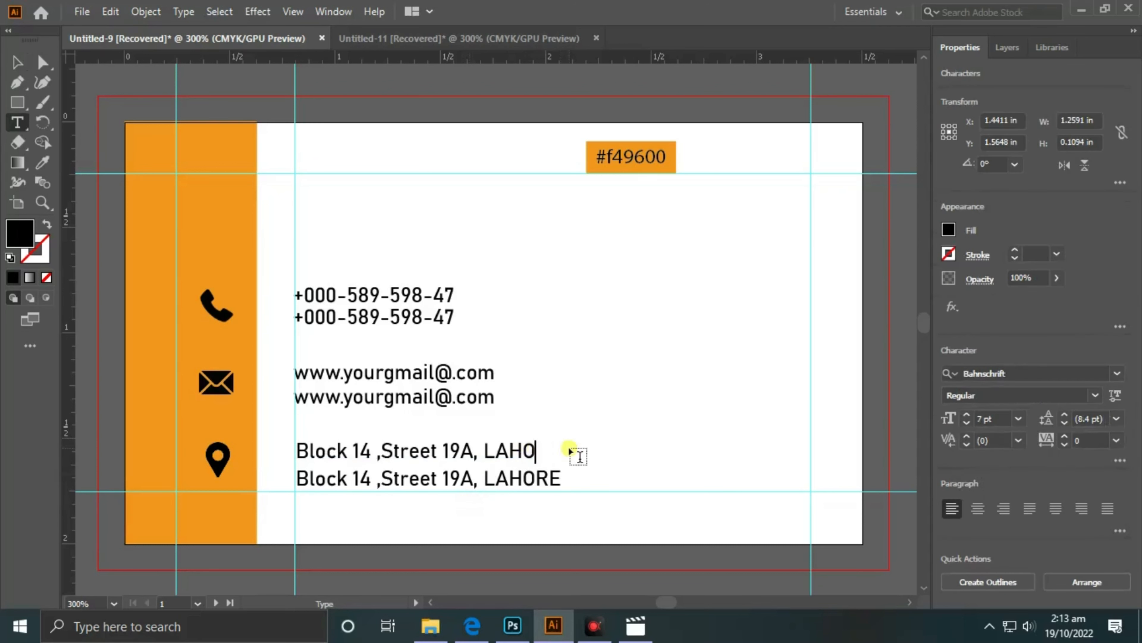
pyautogui.write('ahore')
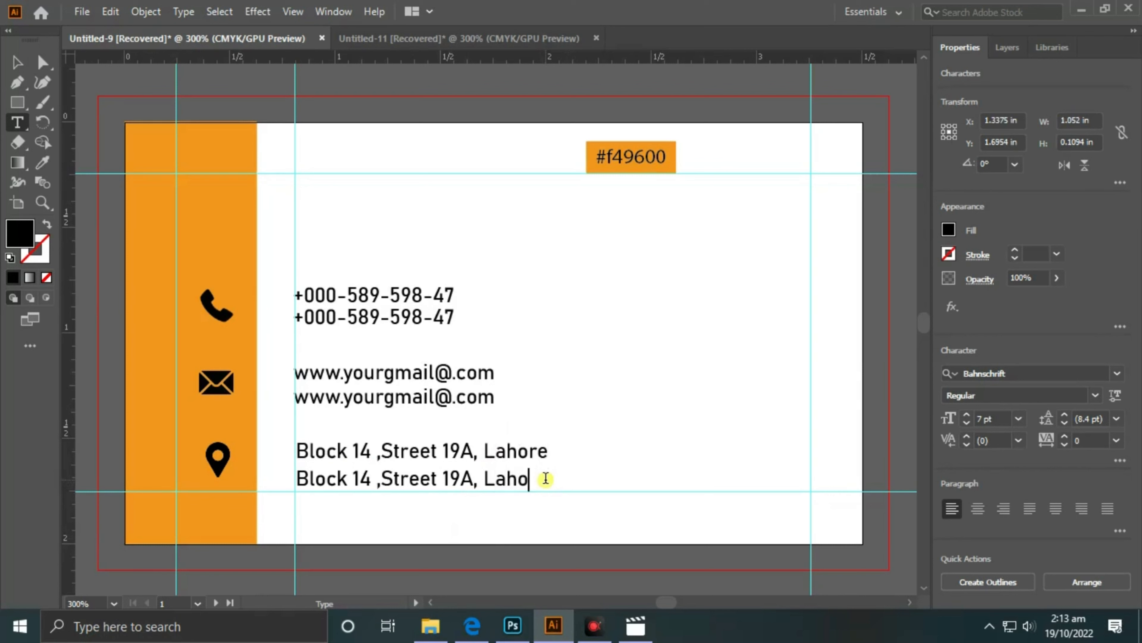
pyautogui.write('v')
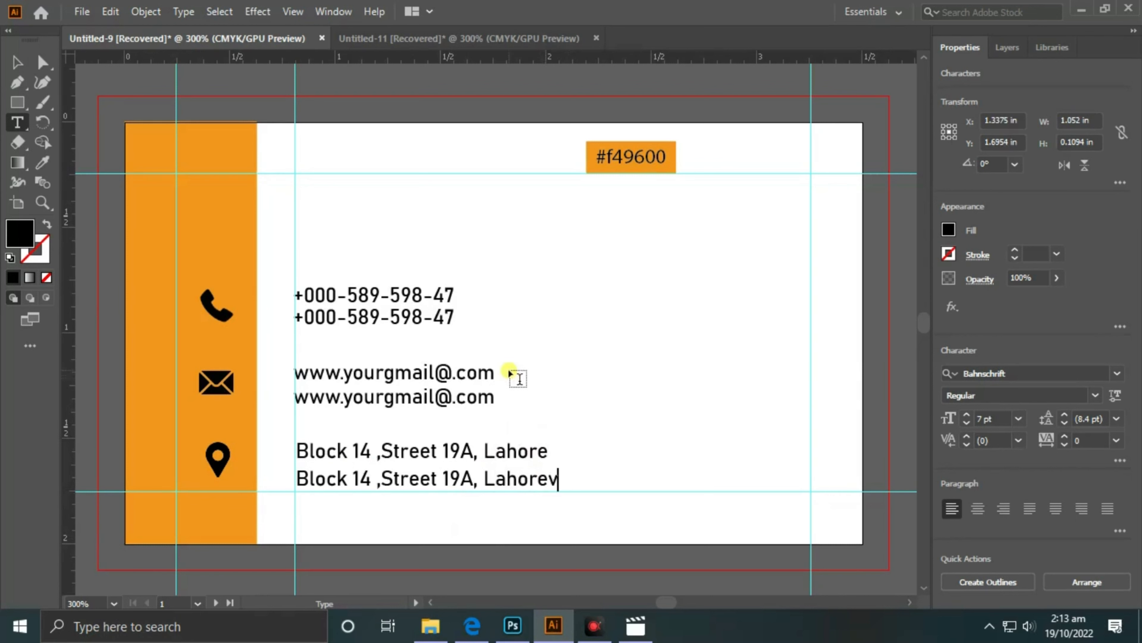
pyautogui.press('BackSpace')
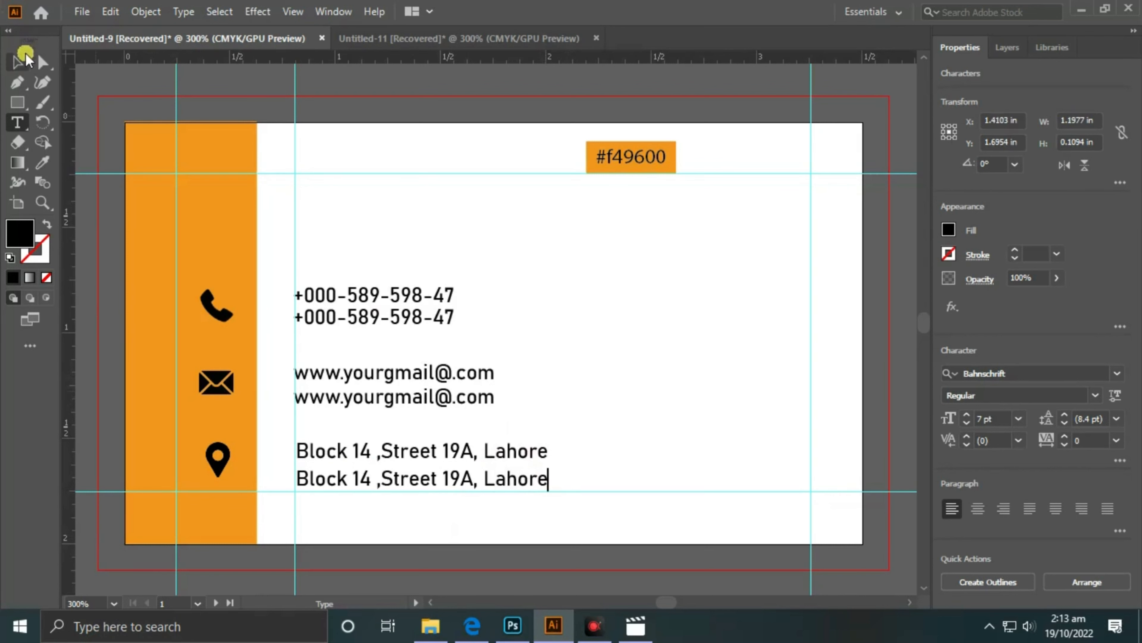
pyautogui.click(17, 62)
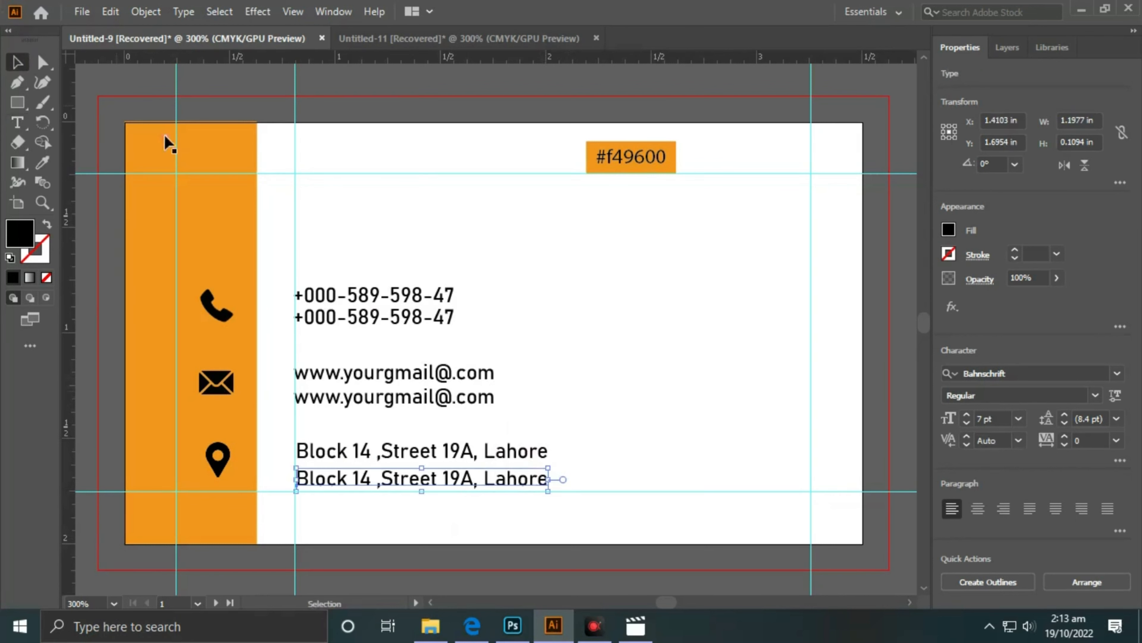
pyautogui.click(362, 236)
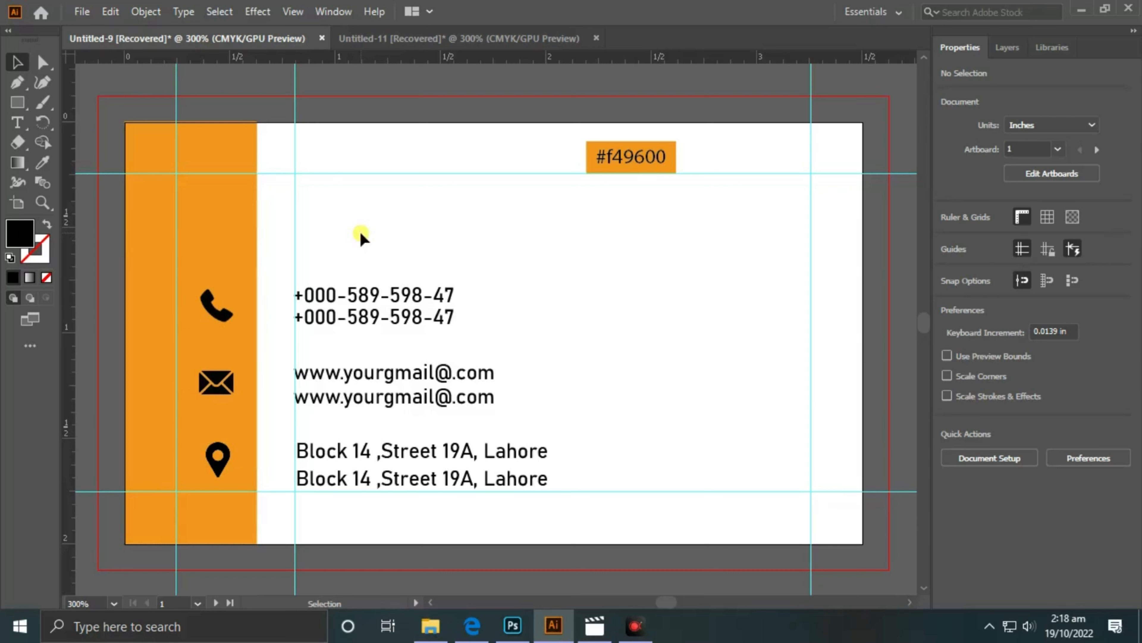
pyautogui.click(17, 122)
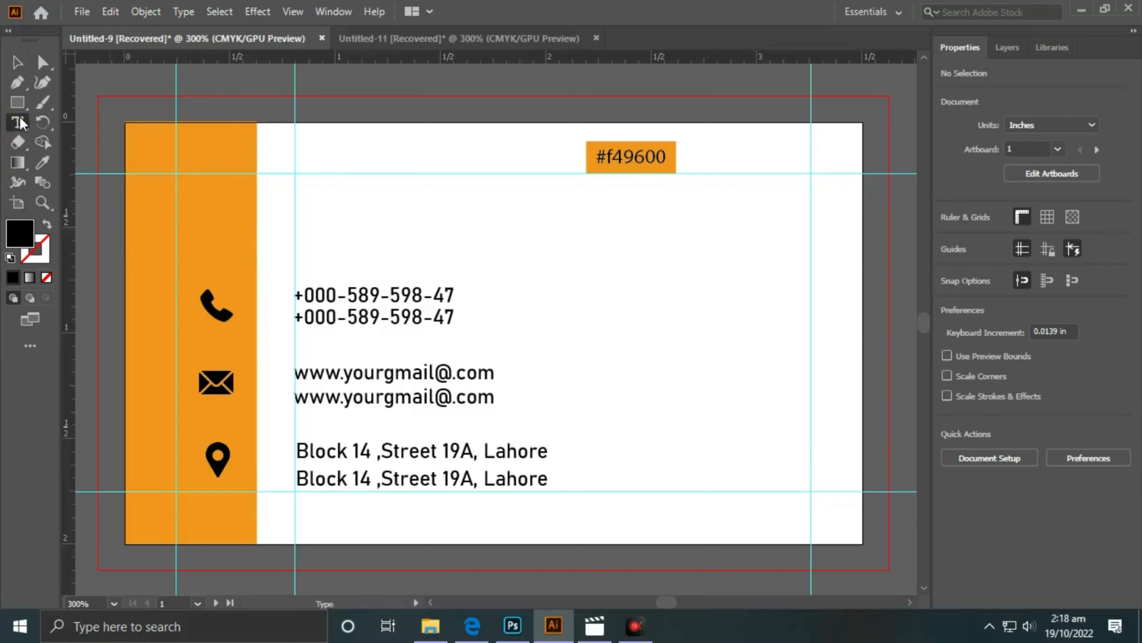
# - Type the cardholder's name as a new text line above the phone number
pyautogui.click(317, 211)
pyautogui.press('BackSpace')
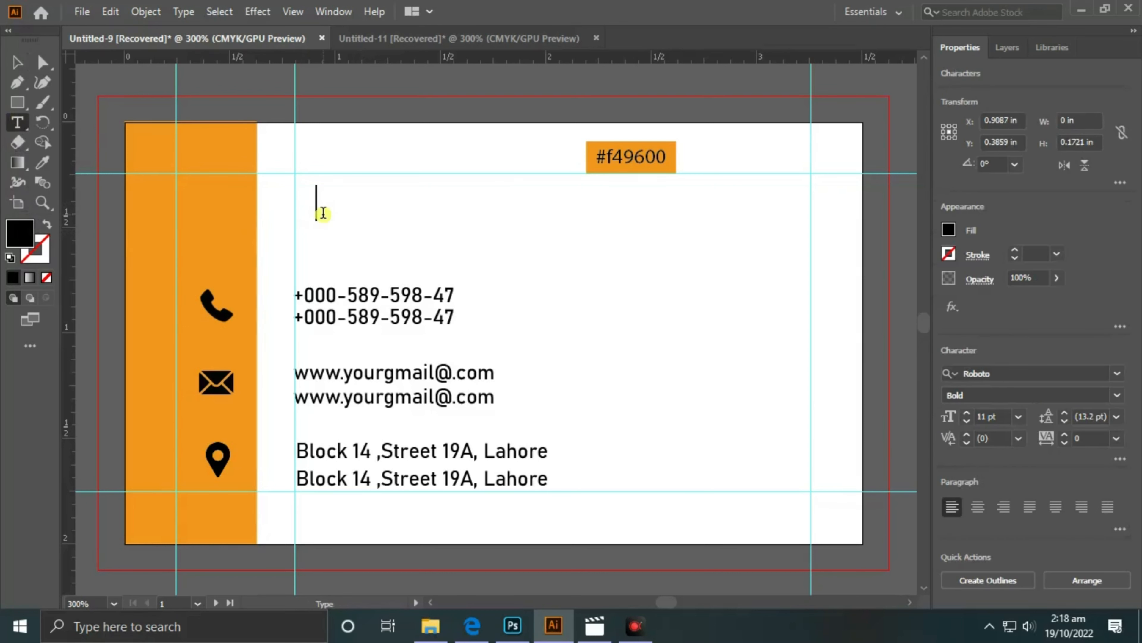
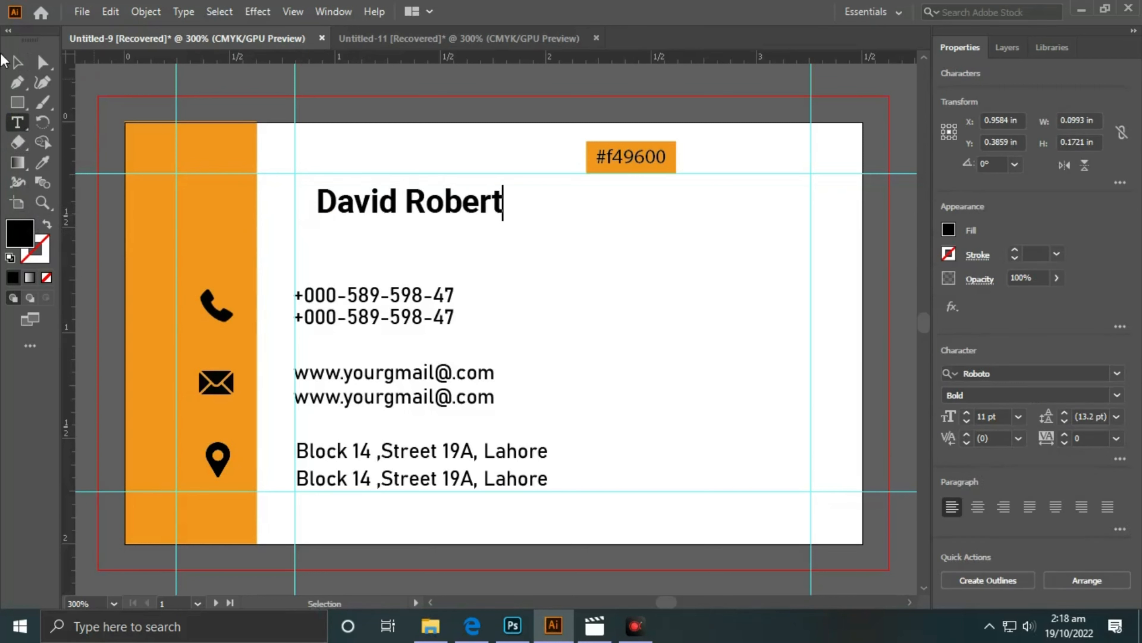
pyautogui.click(22, 64)
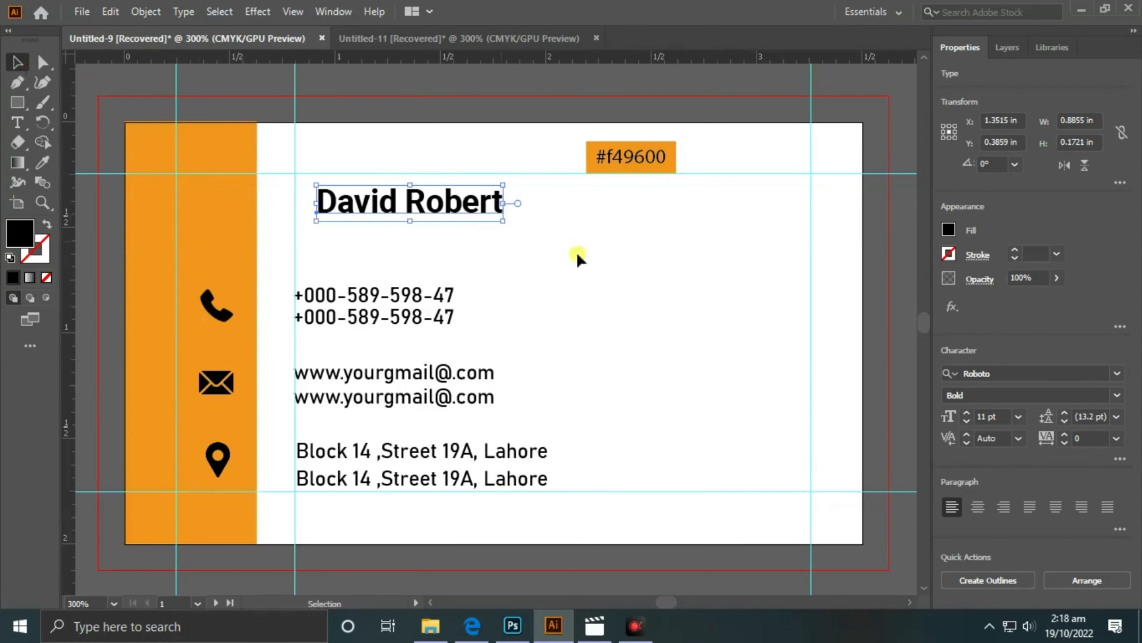
# - Set the name in Acumin Variable Concept and align it left with the contact lines
pyautogui.click(1117, 375)
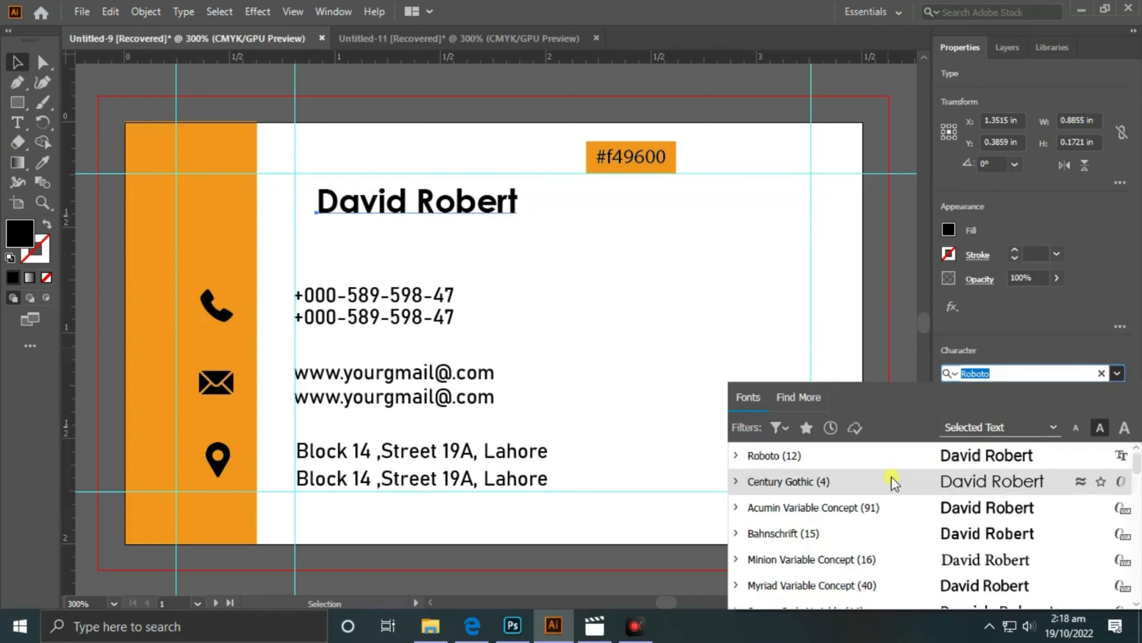
pyautogui.click(901, 516)
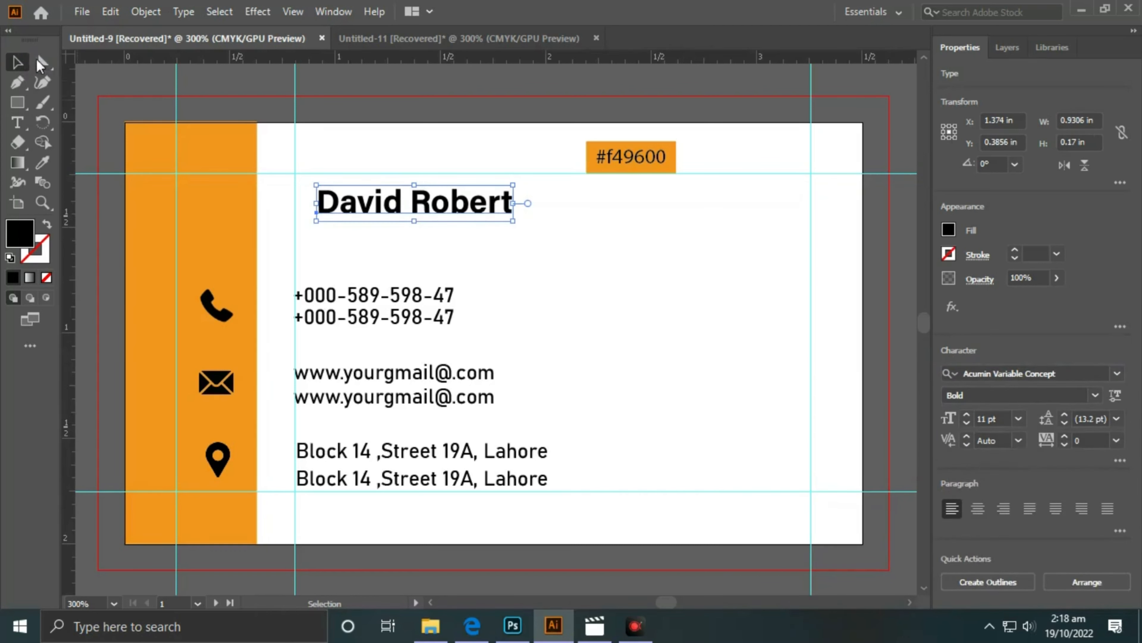
pyautogui.moveTo(429, 211); pyautogui.dragTo(359, 214)
pyautogui.click(410, 84)
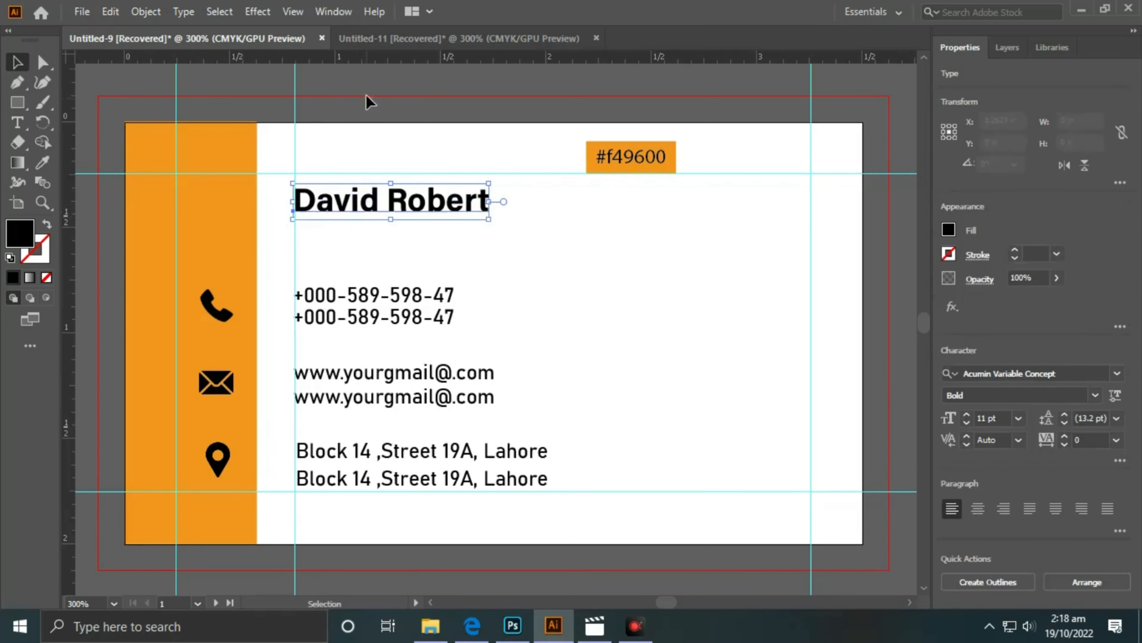
pyautogui.click(366, 196)
pyautogui.press('Down')
pyautogui.press('Down')
# - Draw a thin bar under the name from the sidebar and fill it with the sidebar's orange
pyautogui.press('Up')
pyautogui.press('Up')
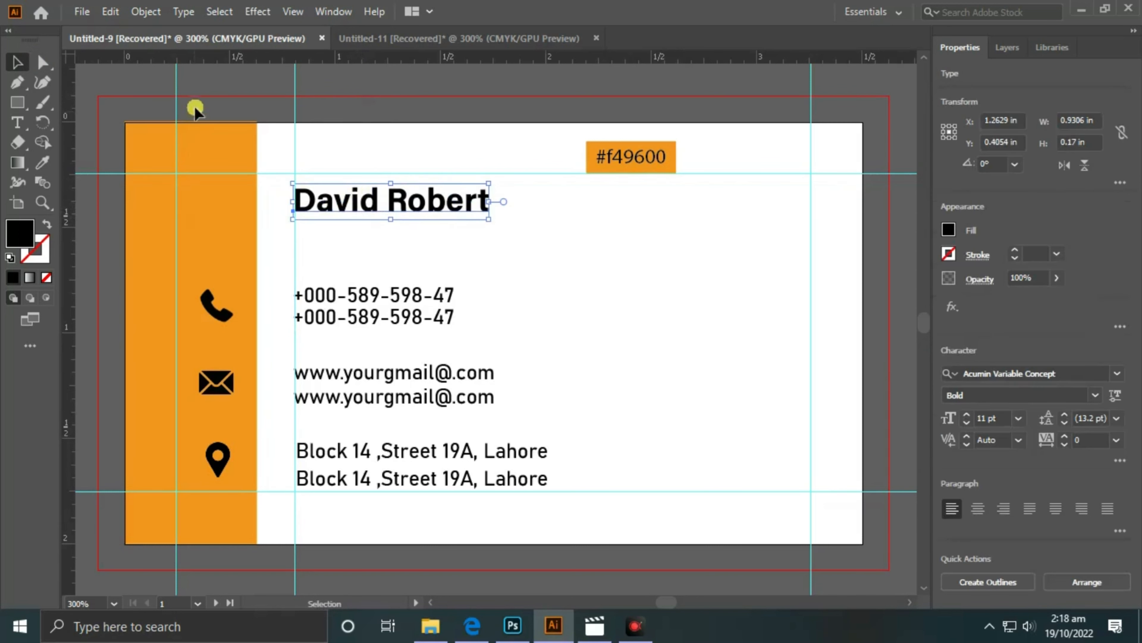
pyautogui.click(148, 118)
pyautogui.click(17, 102)
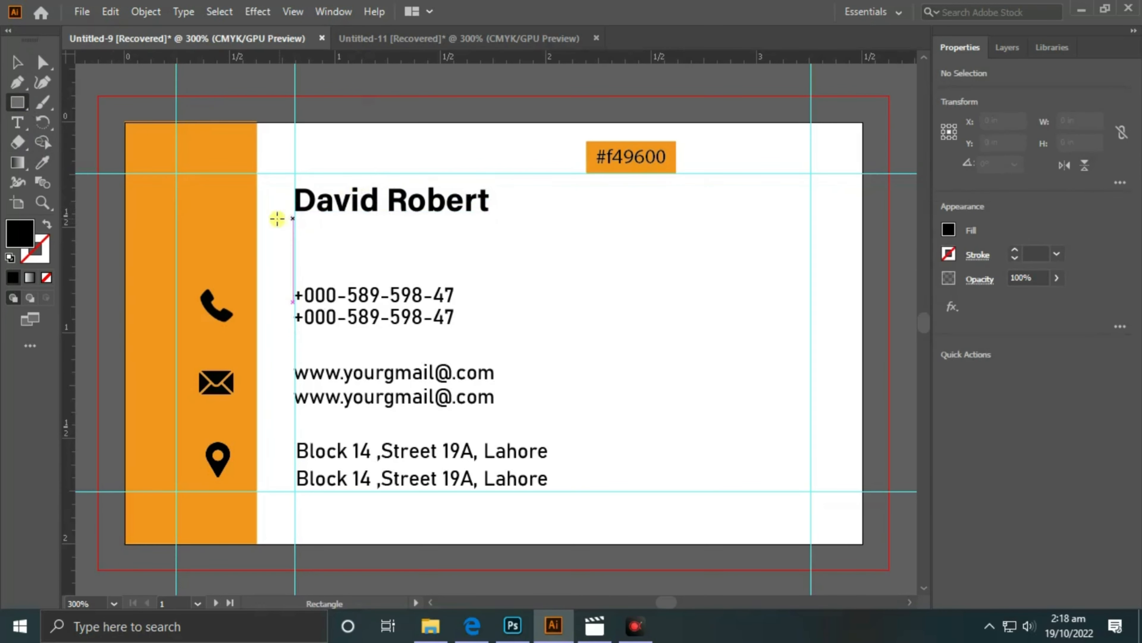
pyautogui.moveTo(257, 219); pyautogui.dragTo(417, 223)
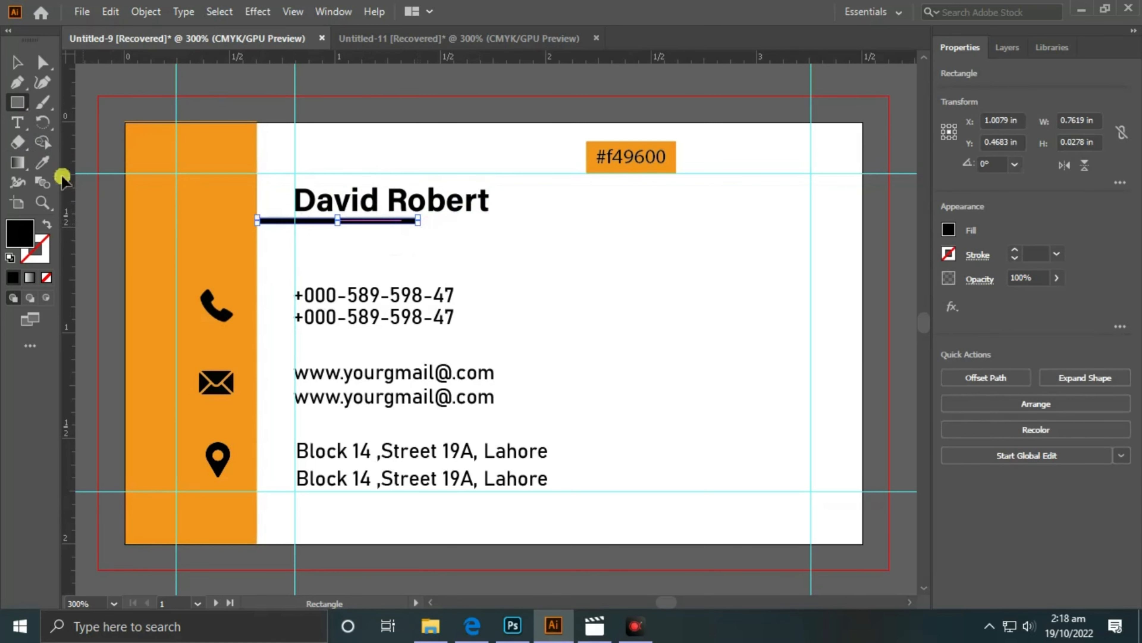
pyautogui.click(42, 162)
pyautogui.click(235, 199)
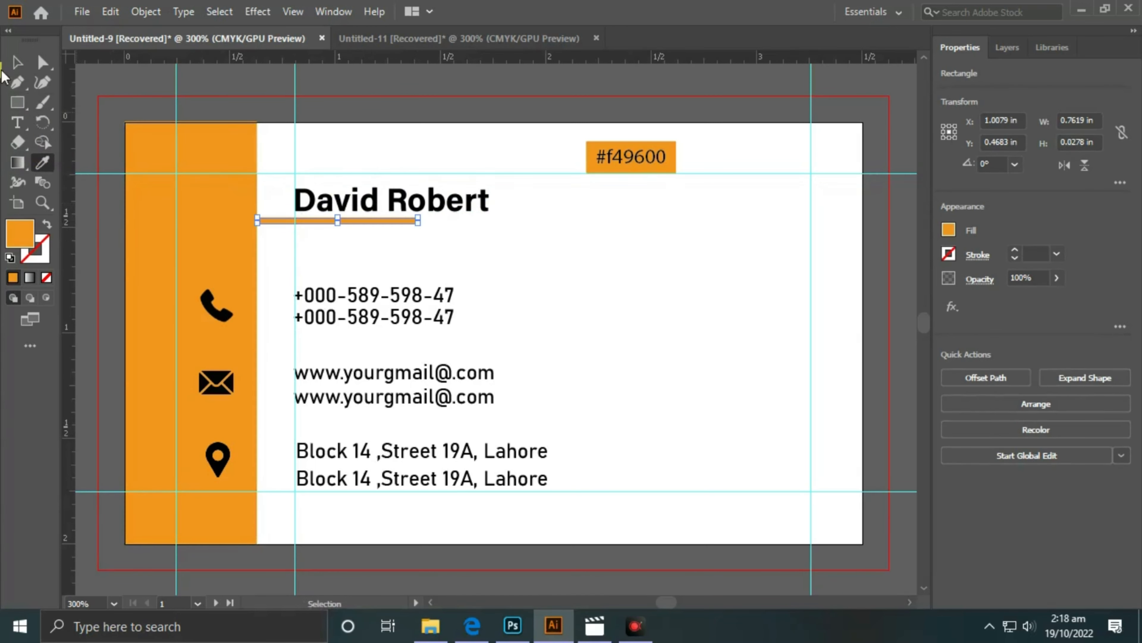
# - Nudge the orange bar into its final position just beneath the name
pyautogui.click(26, 64)
pyautogui.click(211, 90)
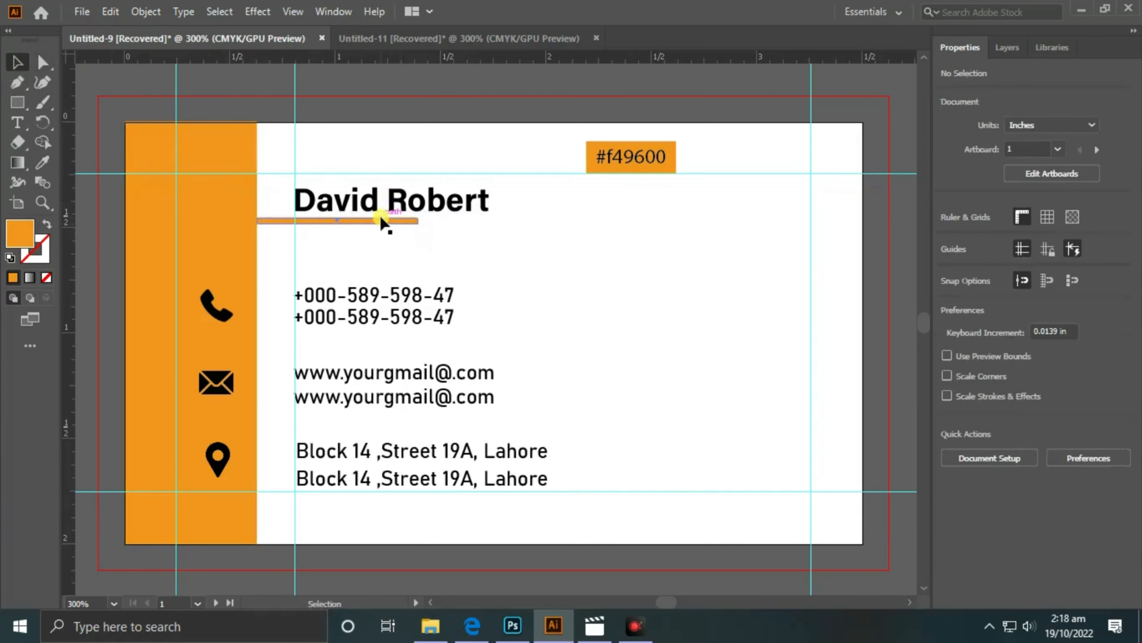
pyautogui.click(387, 221)
pyautogui.press('Up')
pyautogui.click(392, 84)
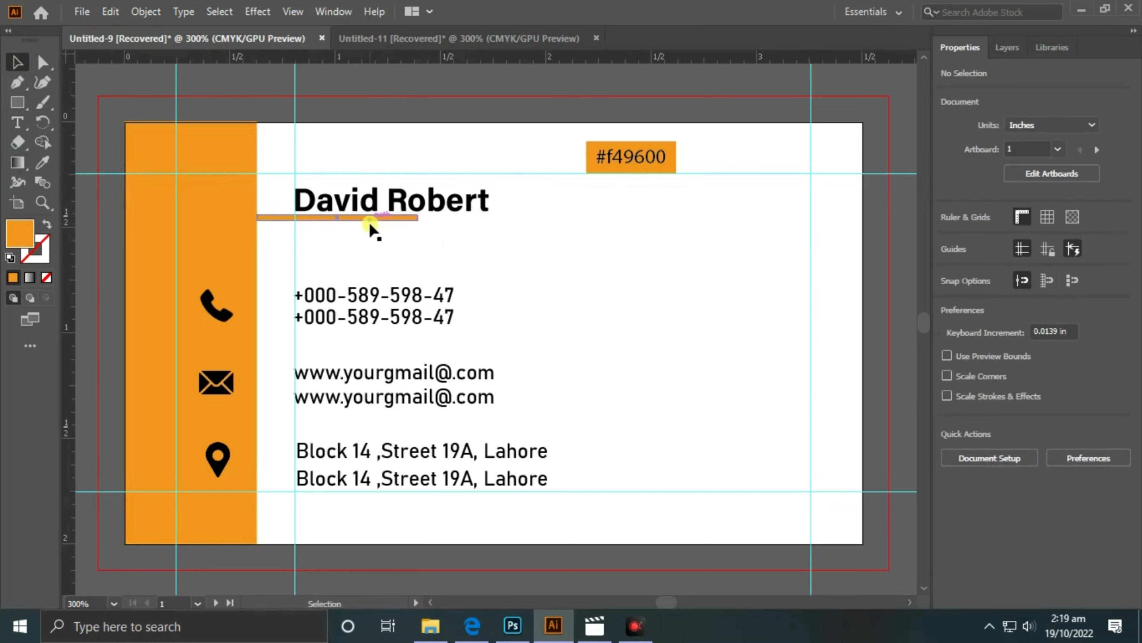
pyautogui.click(371, 220)
pyautogui.press('Down')
pyautogui.click(397, 84)
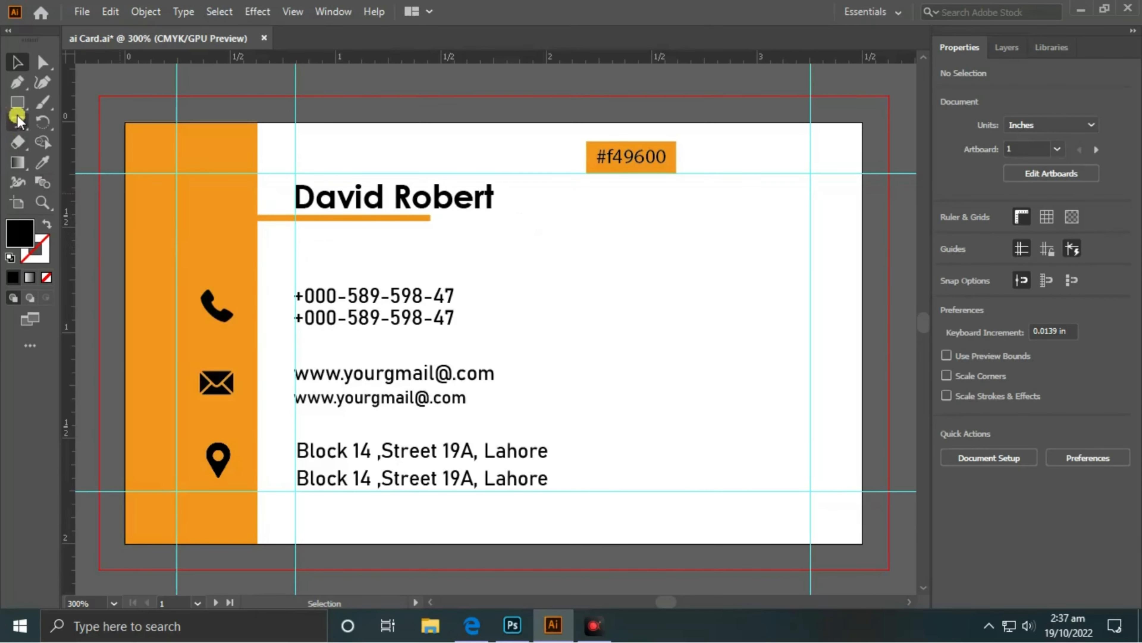
# - Type the job title 'G.Manager' below the name and move it left under the orange bar
pyautogui.click(17, 120)
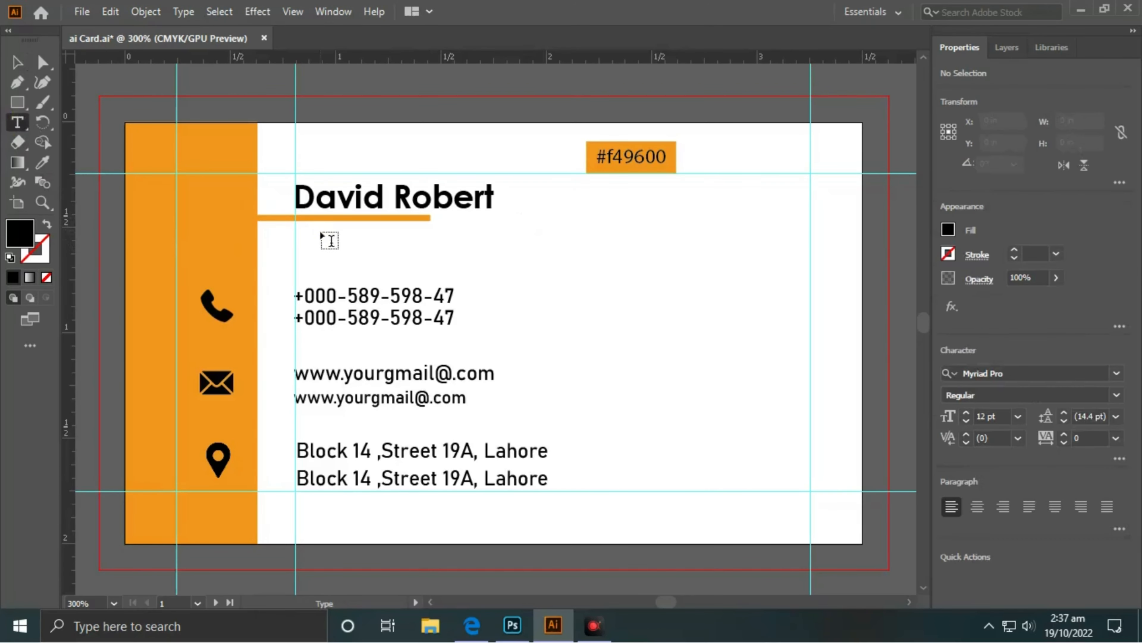
pyautogui.click(335, 244)
pyautogui.press('BackSpace')
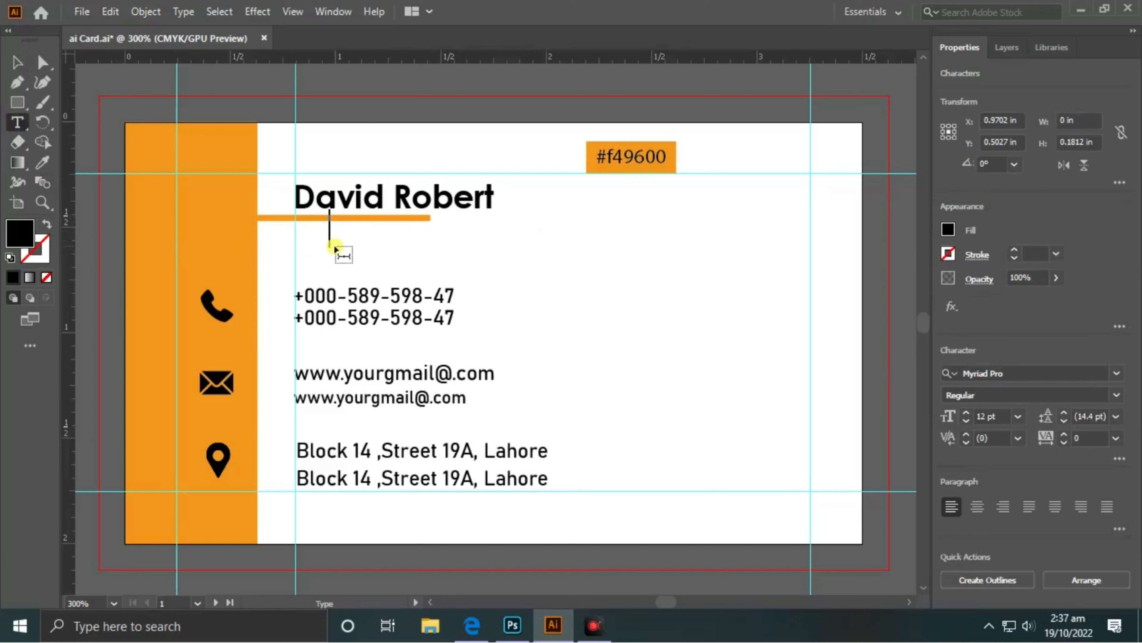
pyautogui.write('G.Ma')
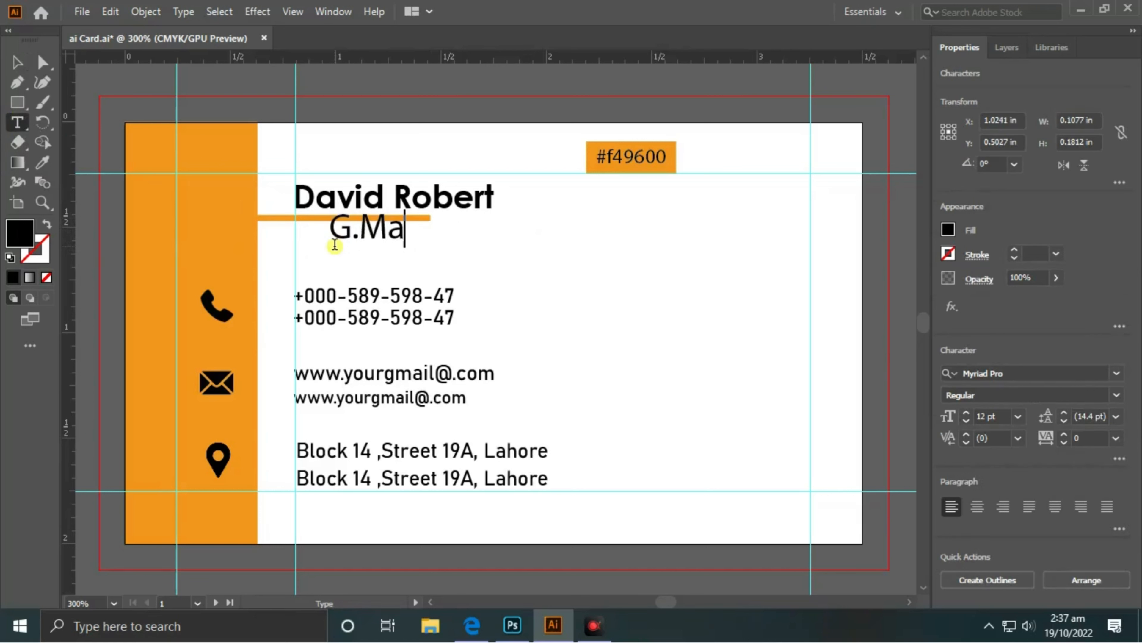
pyautogui.write('nager')
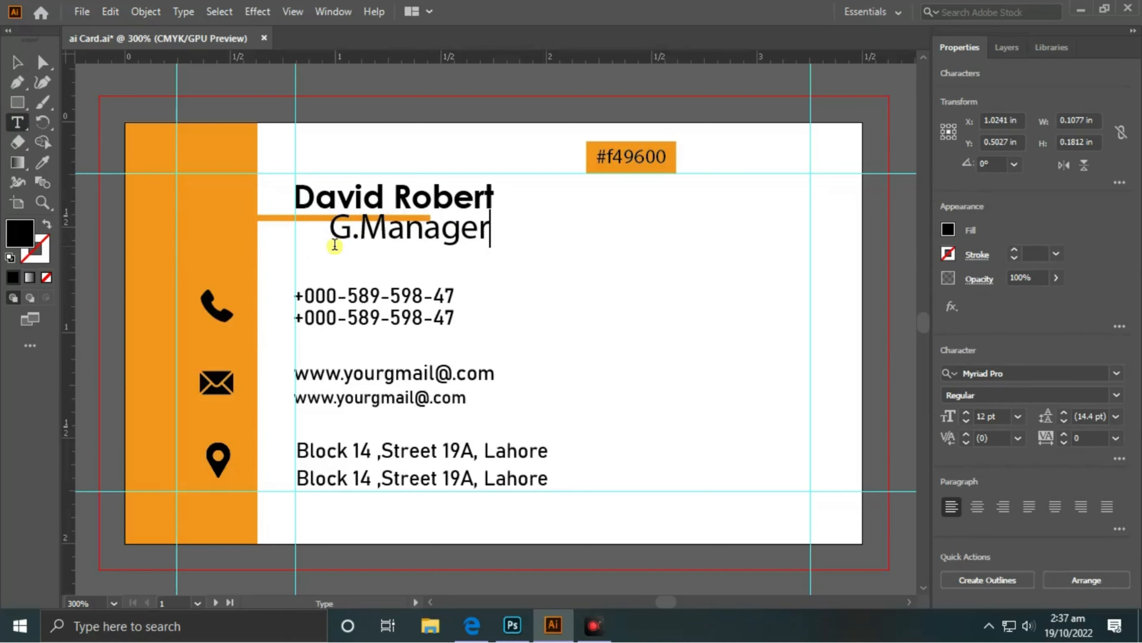
pyautogui.click(17, 62)
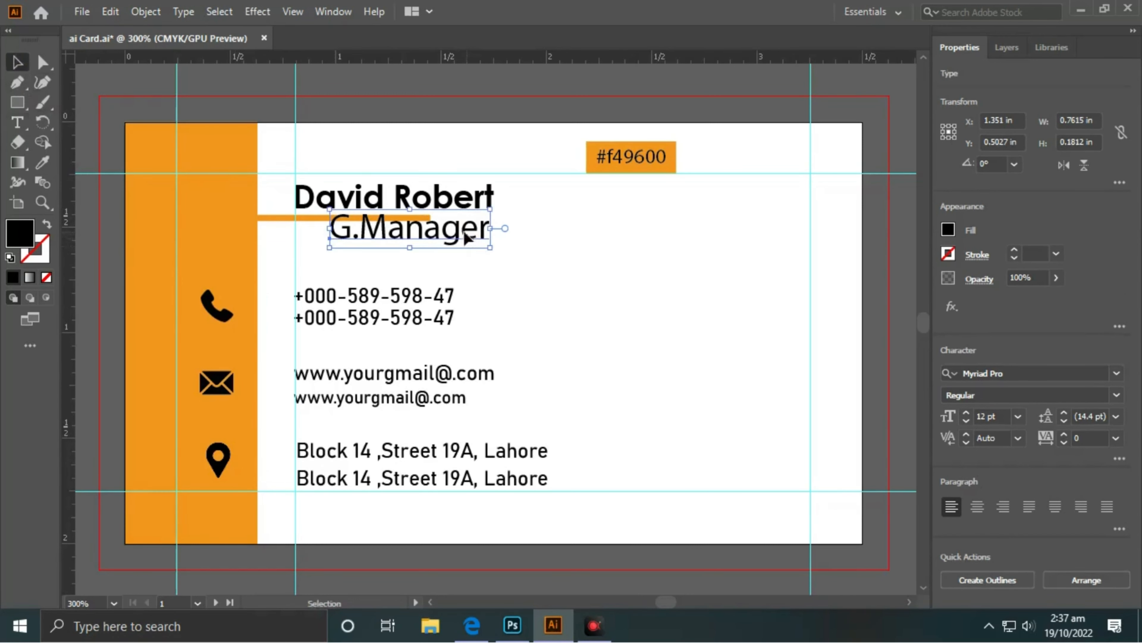
pyautogui.moveTo(467, 239); pyautogui.dragTo(433, 253)
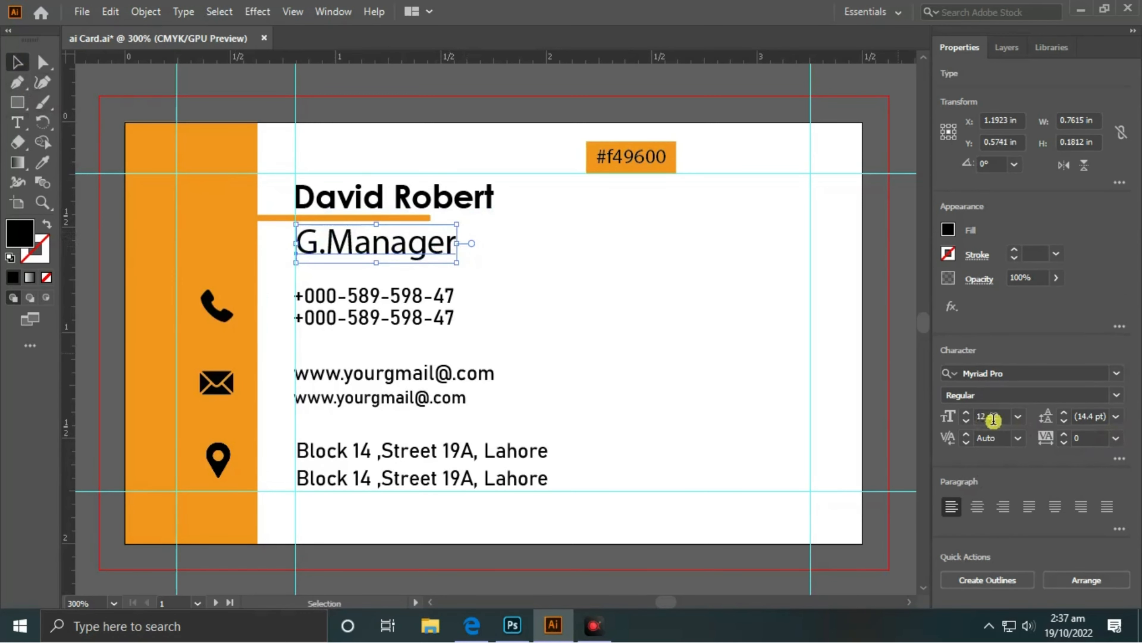
# - Set the G.Manager title to 7 pt Bahnschrift
pyautogui.click(1018, 417)
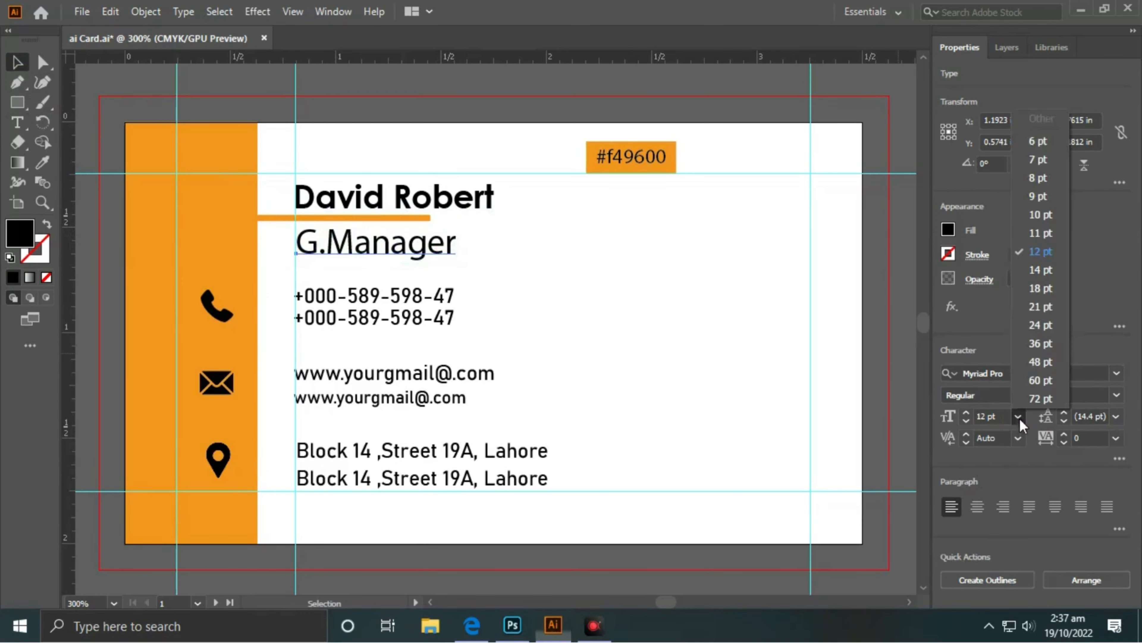
pyautogui.click(1038, 163)
pyautogui.click(1117, 378)
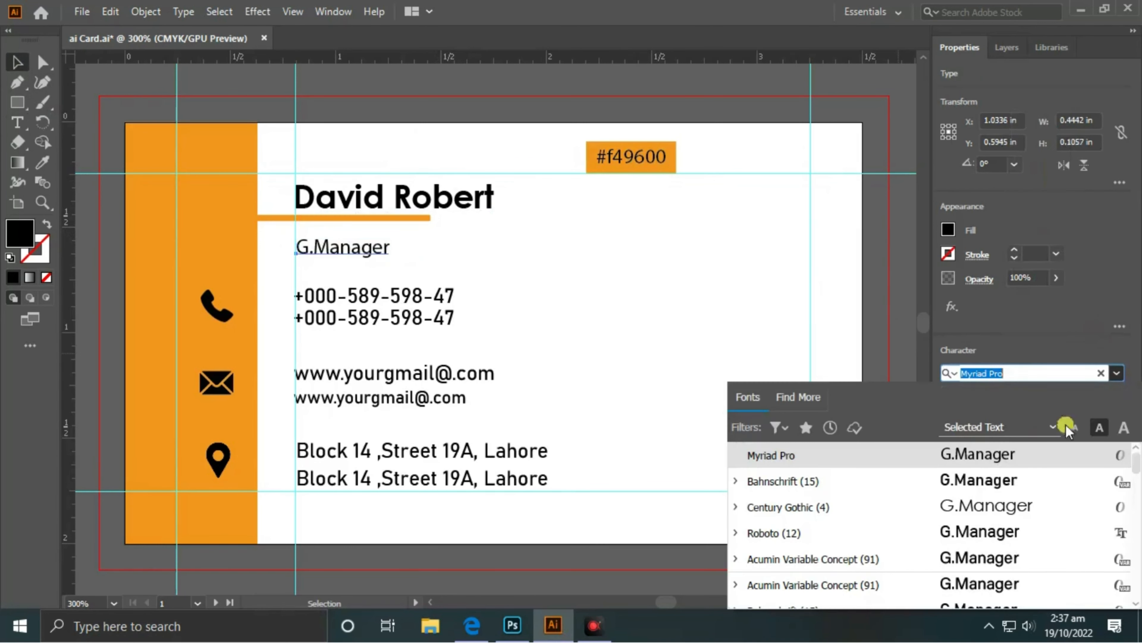
pyautogui.click(952, 488)
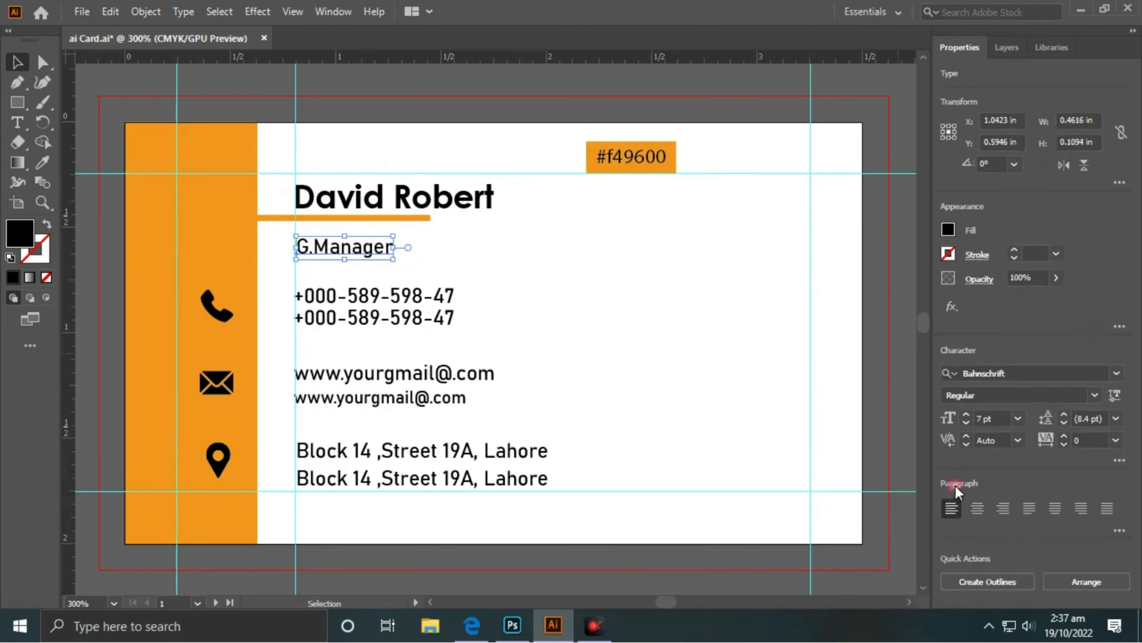
# - Move the title up just under the orange bar and colour it the sidebar's orange
pyautogui.click(625, 278)
pyautogui.moveTo(376, 257); pyautogui.dragTo(370, 243)
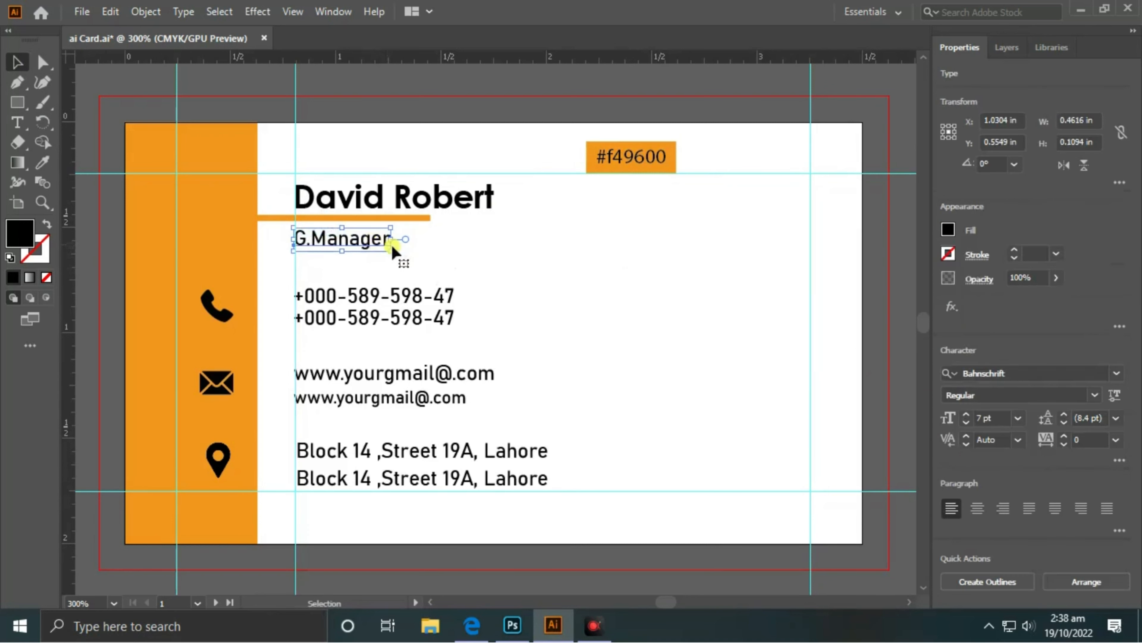
pyautogui.press('Right')
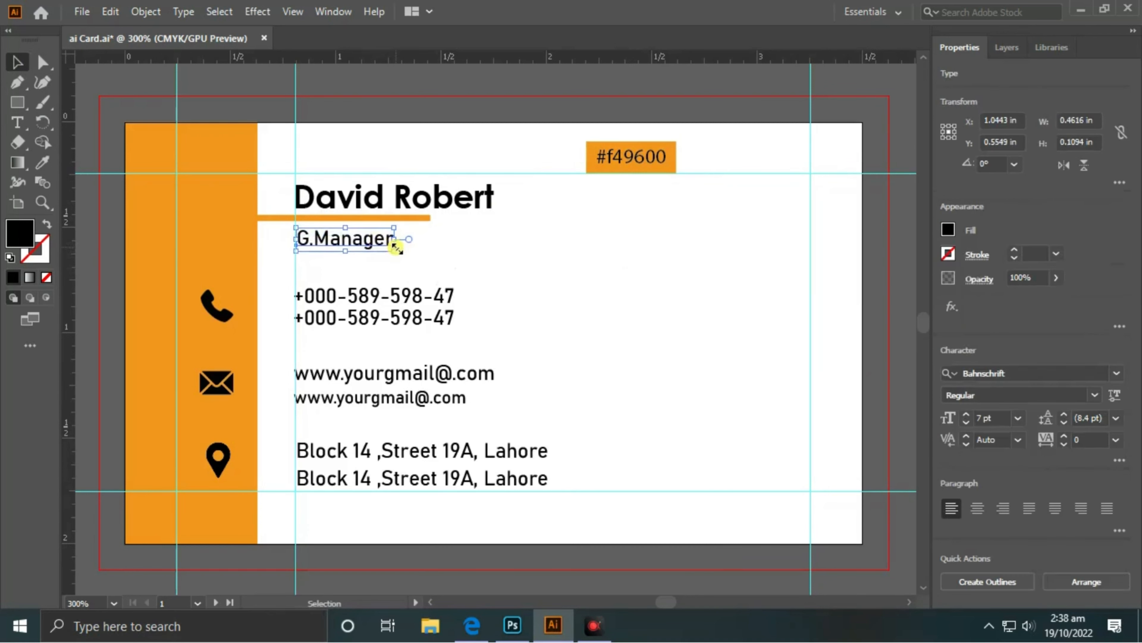
pyautogui.click(43, 162)
pyautogui.click(228, 208)
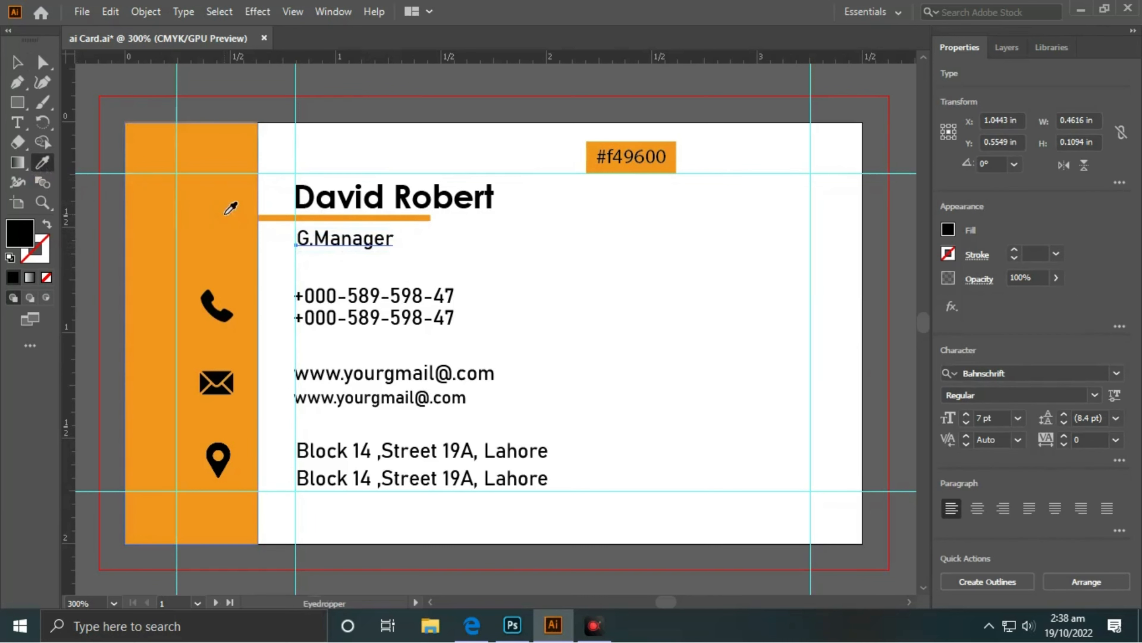
pyautogui.click(17, 62)
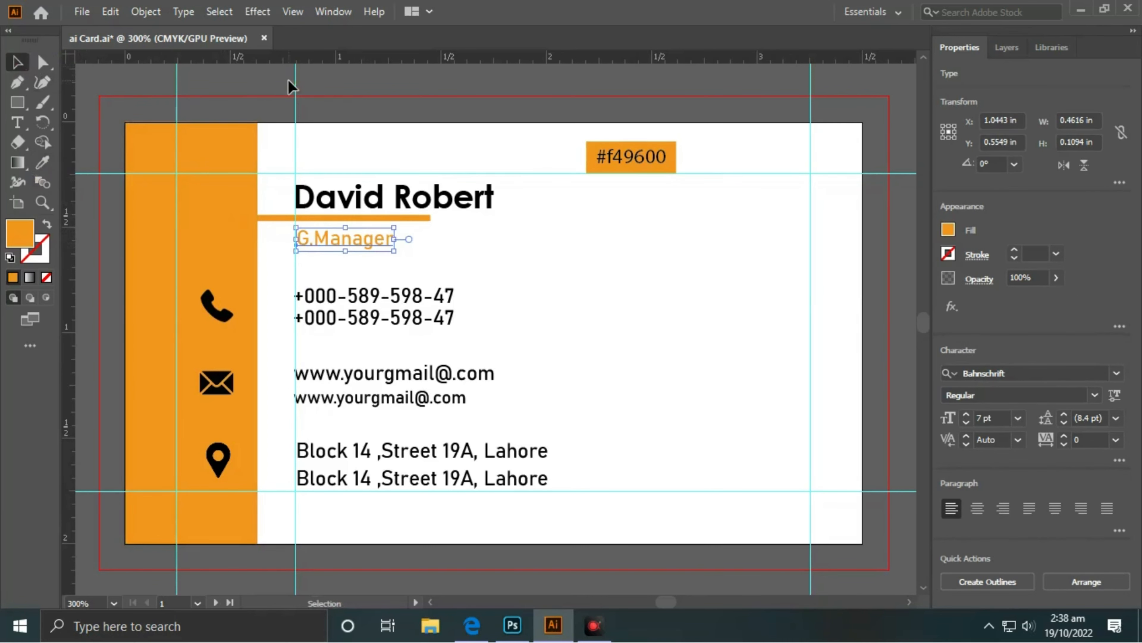
pyautogui.click(275, 82)
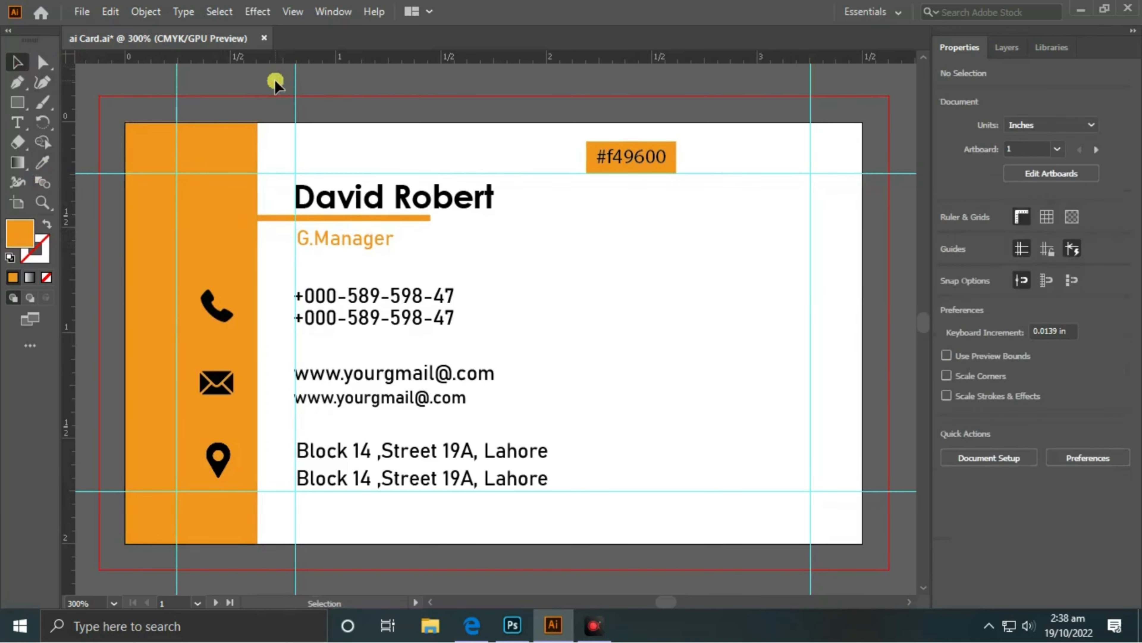
# - Reduce the phone numbers to 6 pt and nudge them down slightly
pyautogui.click(377, 296)
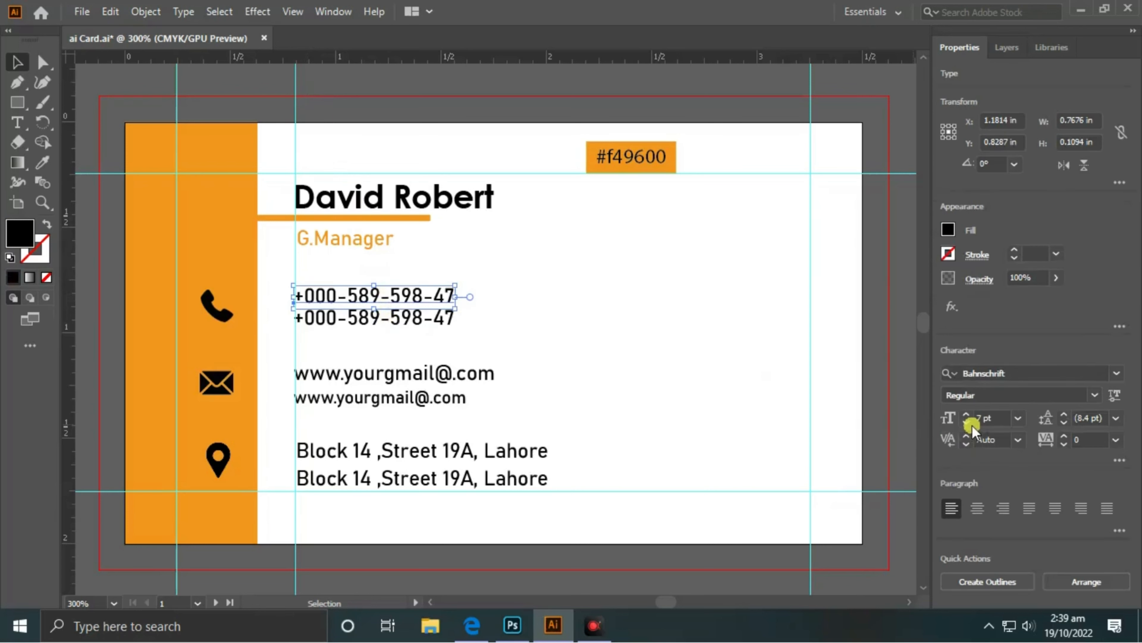
pyautogui.click(454, 253)
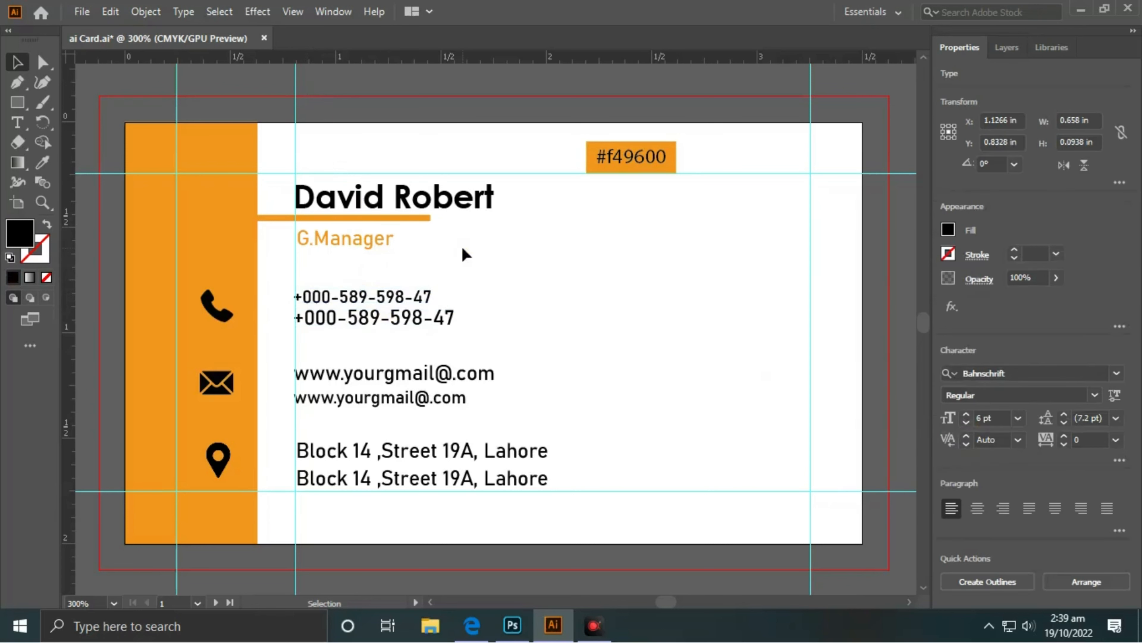
pyautogui.click(441, 324)
pyautogui.click(965, 423)
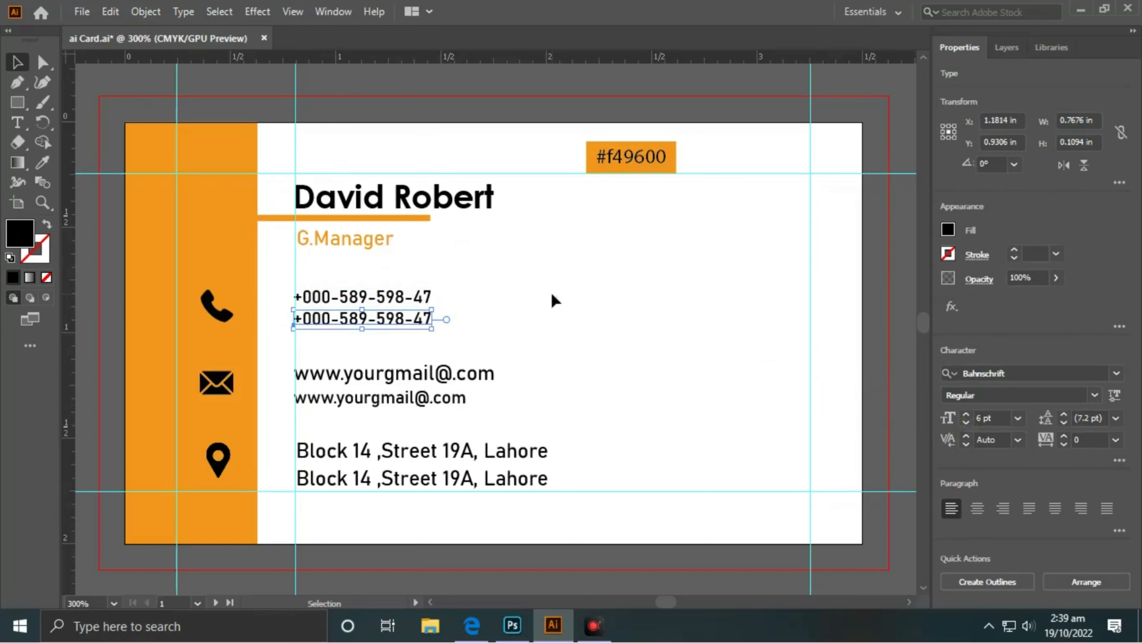
pyautogui.click(476, 312)
pyautogui.moveTo(474, 283); pyautogui.dragTo(362, 337)
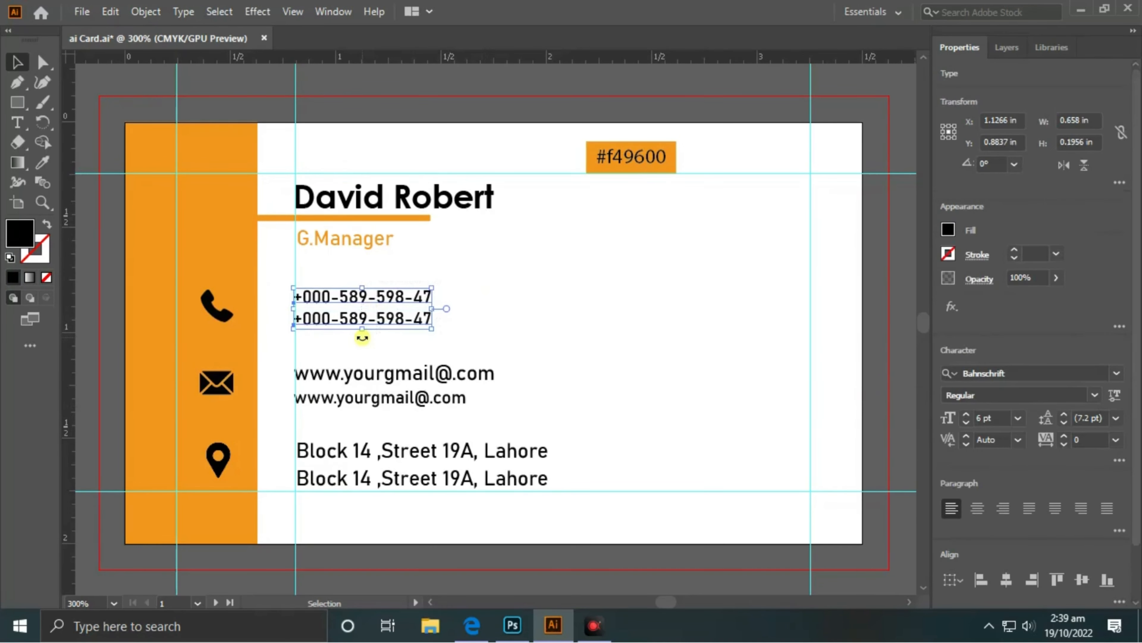
pyautogui.press('Down')
pyautogui.click(548, 264)
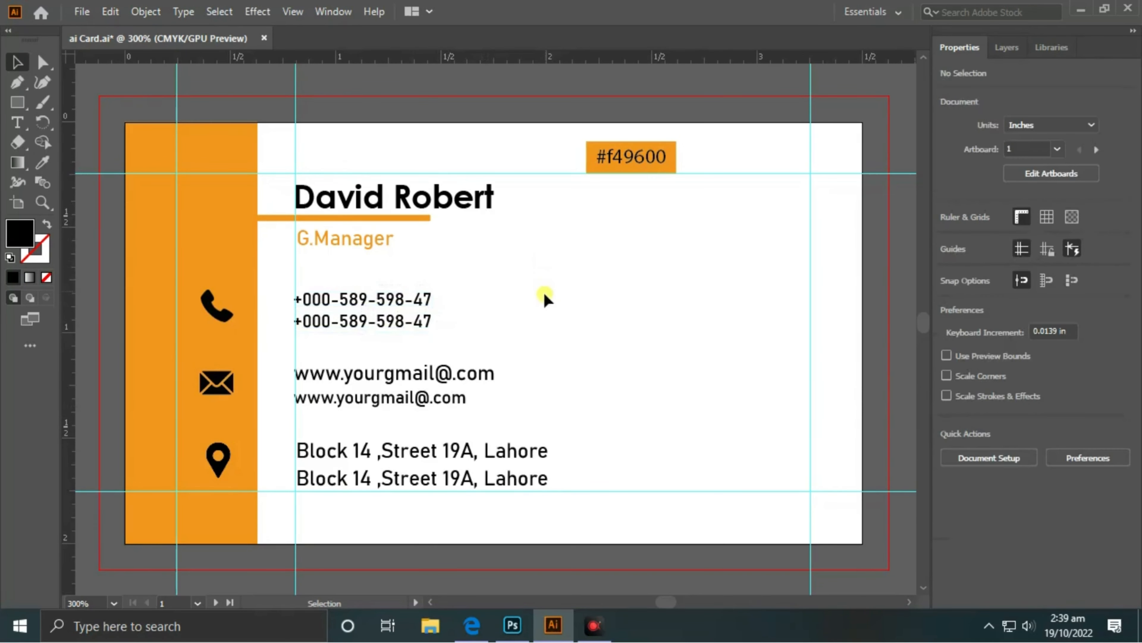
# - Reduce the email addresses to 6 pt
pyautogui.click(482, 375)
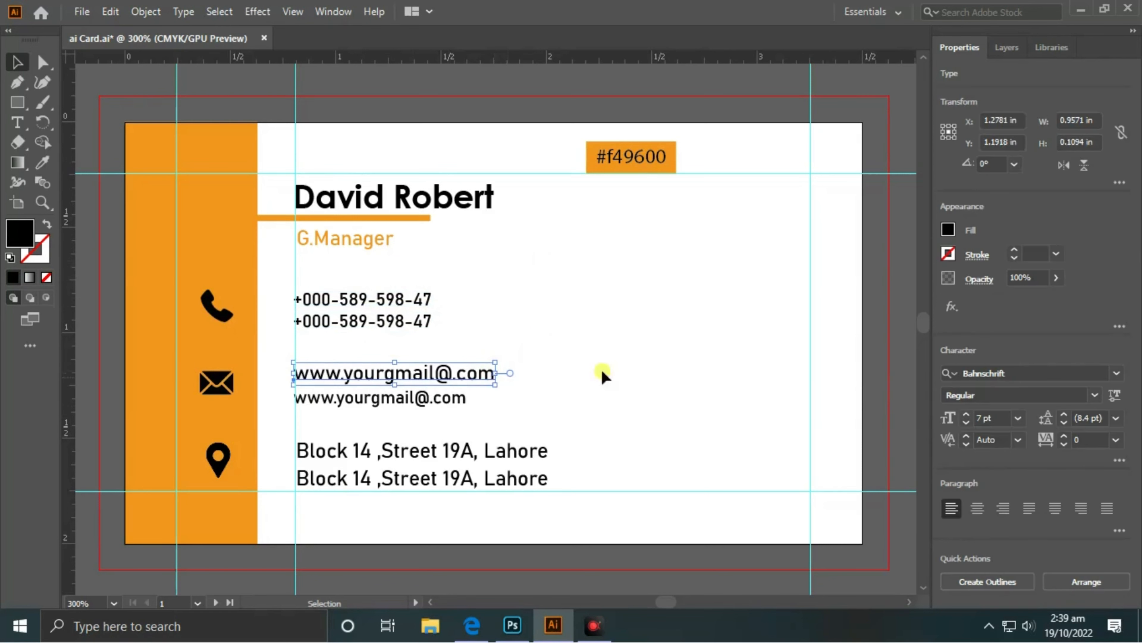
pyautogui.click(967, 423)
pyautogui.click(681, 352)
pyautogui.click(396, 400)
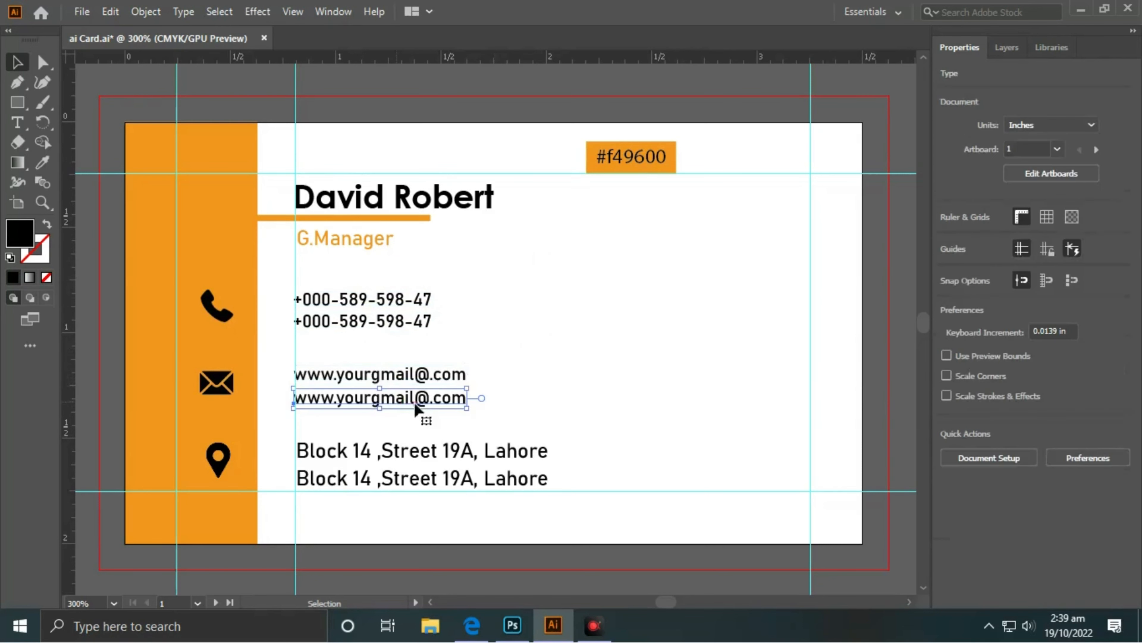
pyautogui.click(686, 345)
# - Set both address lines to 6 pt and nudge them up slightly
pyautogui.click(459, 451)
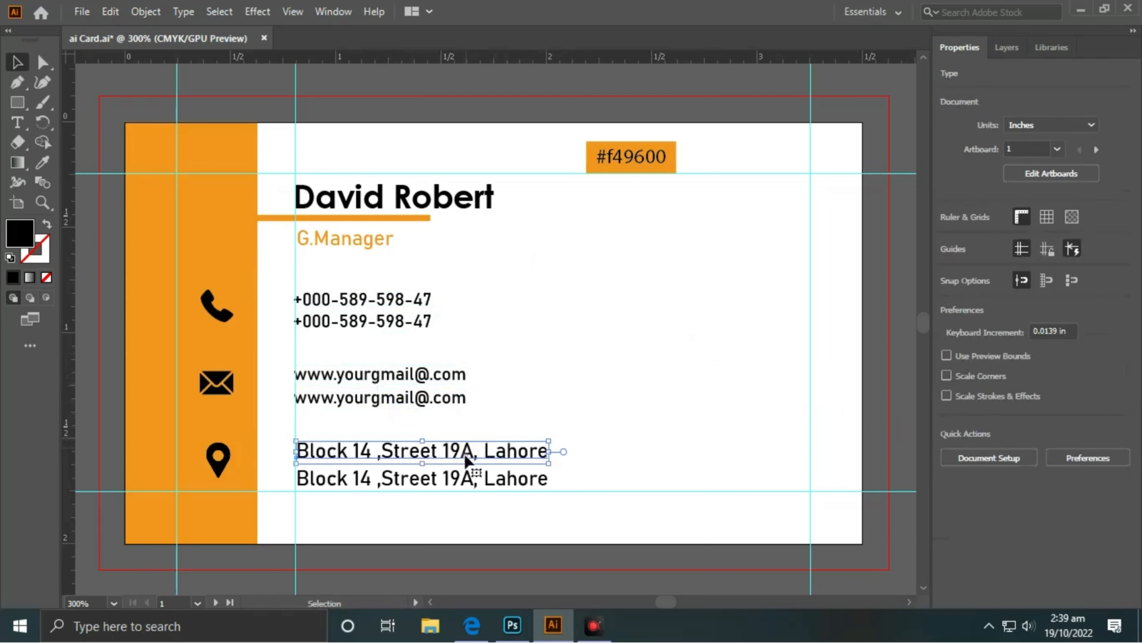
pyautogui.keyDown('shift'); pyautogui.click(460, 479); pyautogui.keyUp('shift')
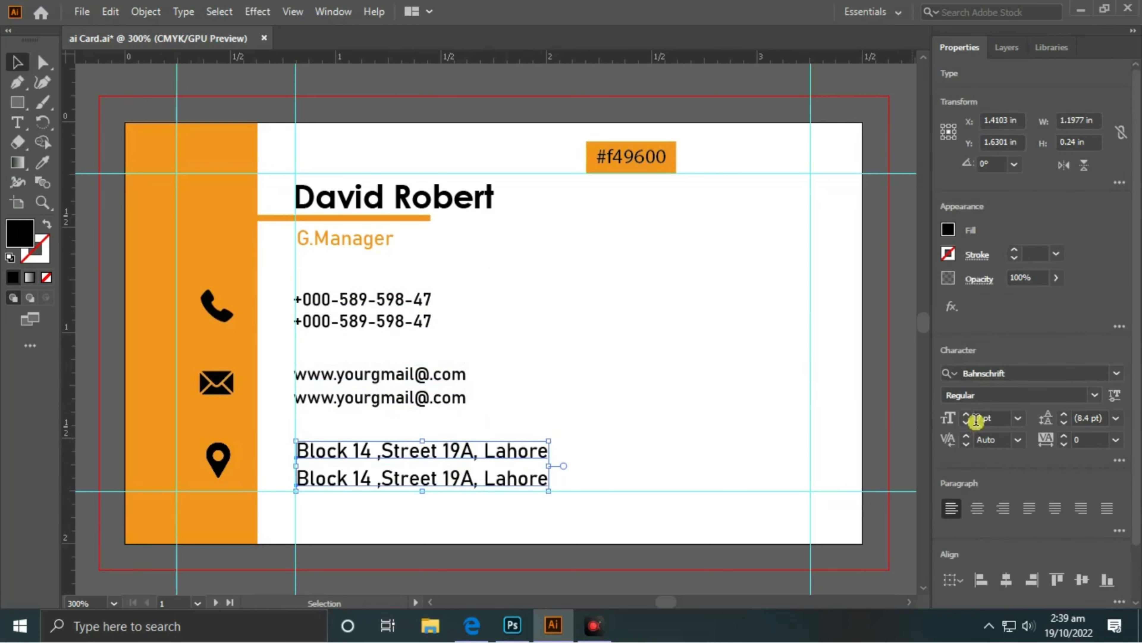
pyautogui.click(967, 422)
pyautogui.click(607, 415)
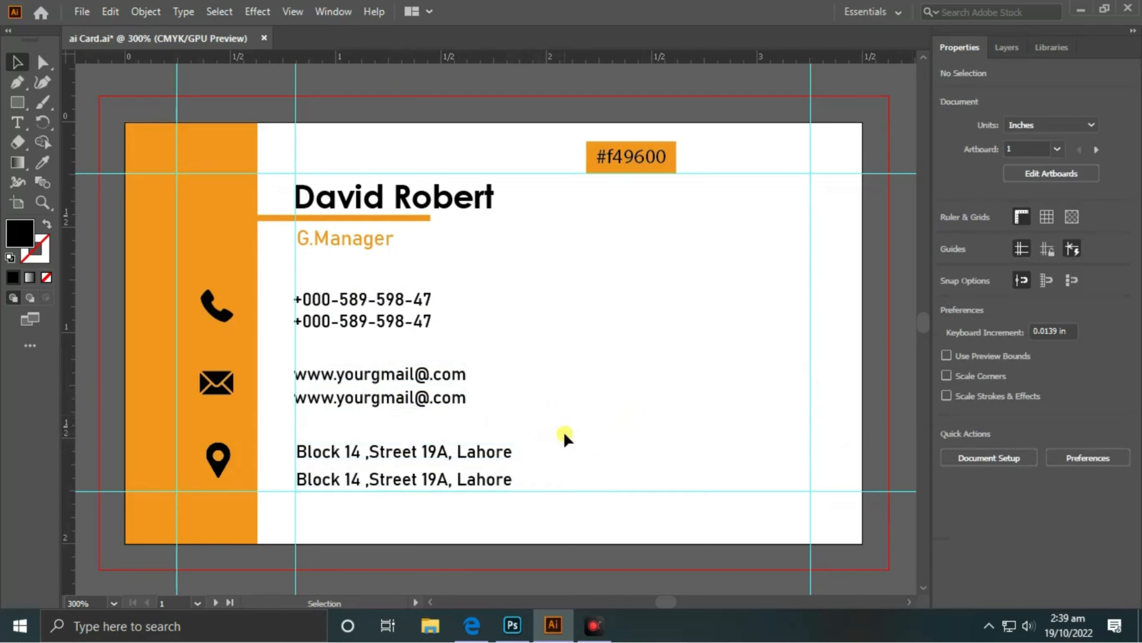
pyautogui.moveTo(558, 423); pyautogui.dragTo(485, 480)
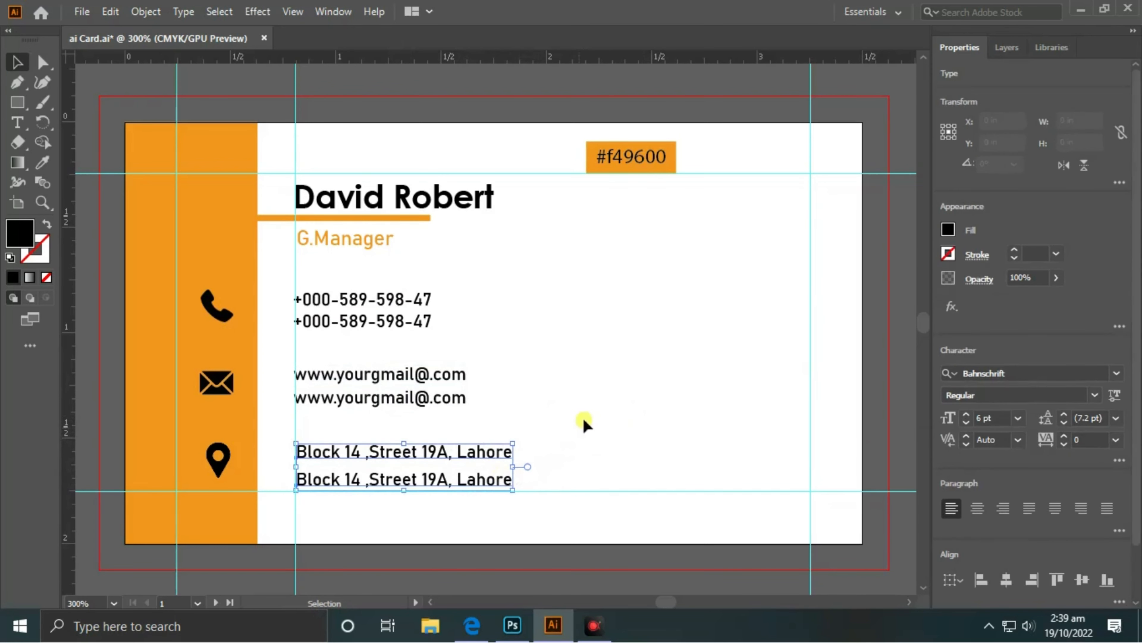
pyautogui.press('Up')
pyautogui.click(613, 389)
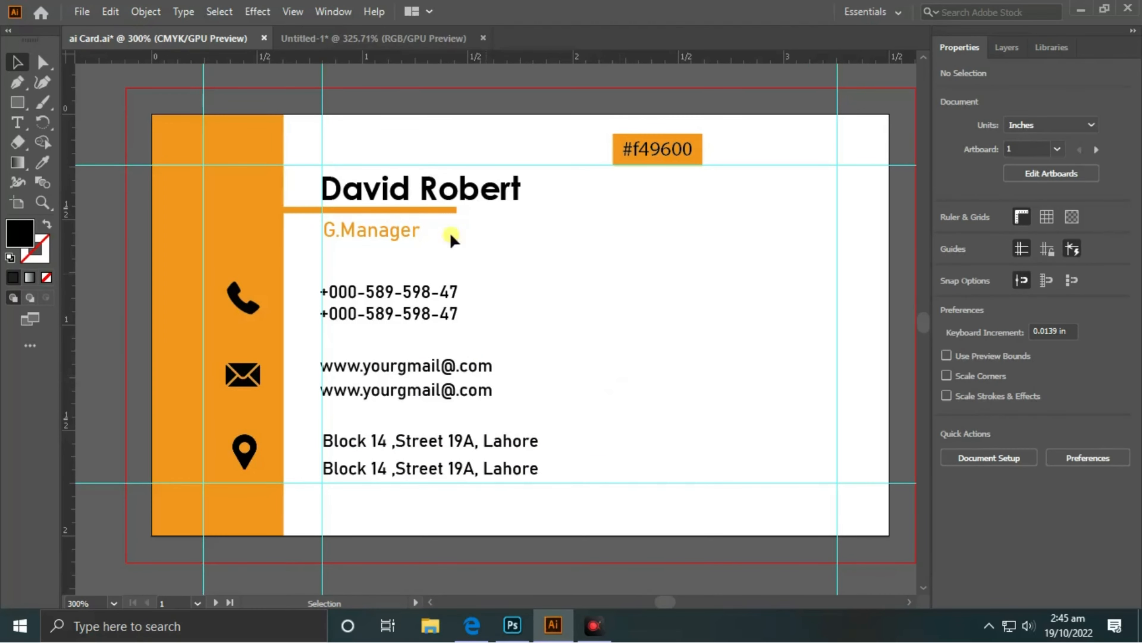
# - Bring the Pc Century logo over from Untitled-1 and place it at the card's upper right beside the name
pyautogui.click(370, 40)
pyautogui.moveTo(612, 155); pyautogui.dragTo(465, 311)
pyautogui.moveTo(523, 228); pyautogui.dragTo(152, 37)
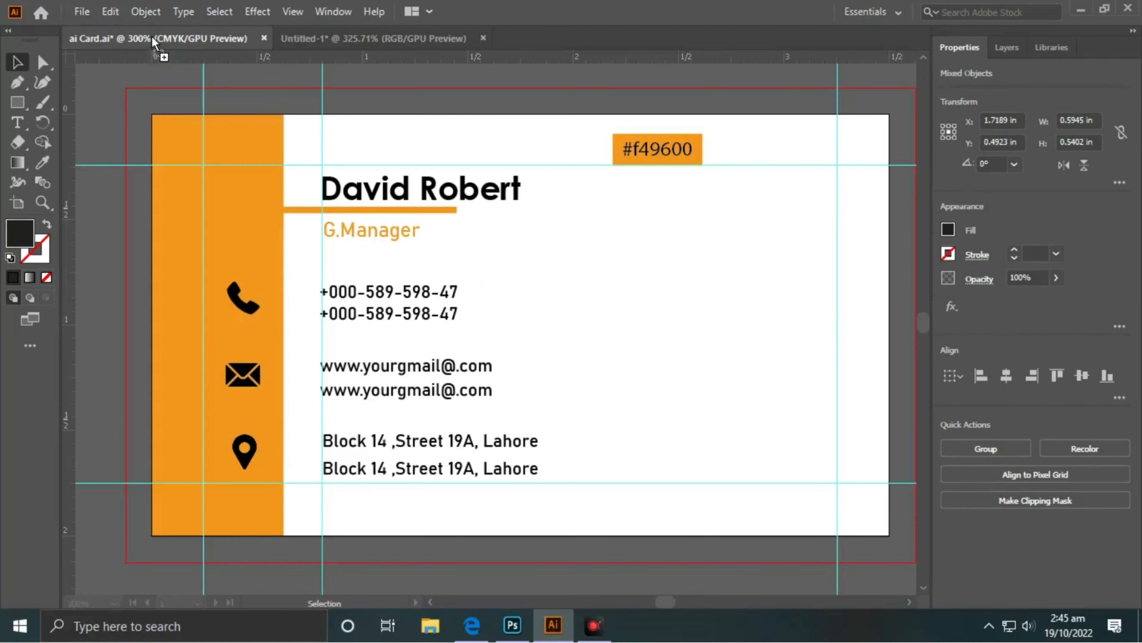
pyautogui.moveTo(699, 256); pyautogui.dragTo(771, 252)
pyautogui.click(735, 76)
pyautogui.click(722, 77)
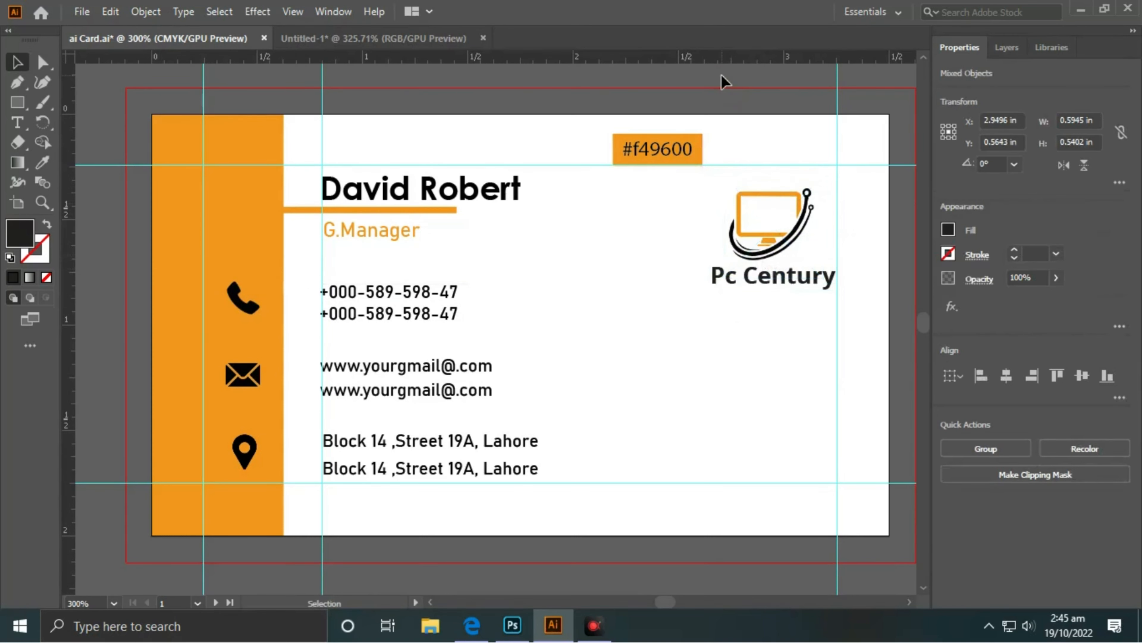
pyautogui.moveTo(823, 192); pyautogui.dragTo(772, 313)
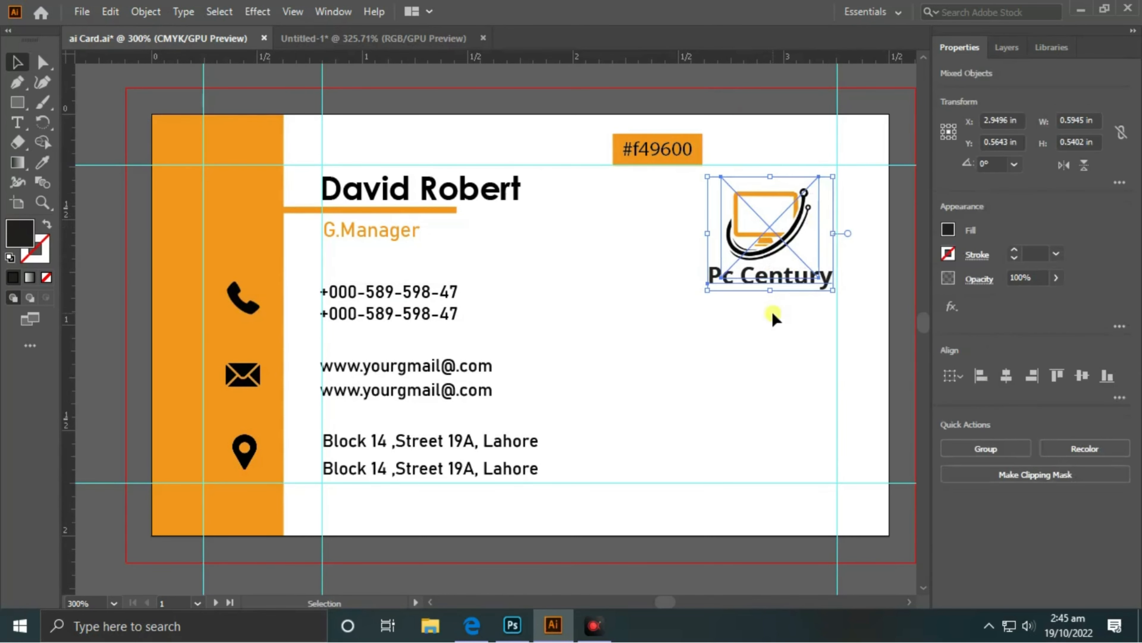
pyautogui.click(754, 82)
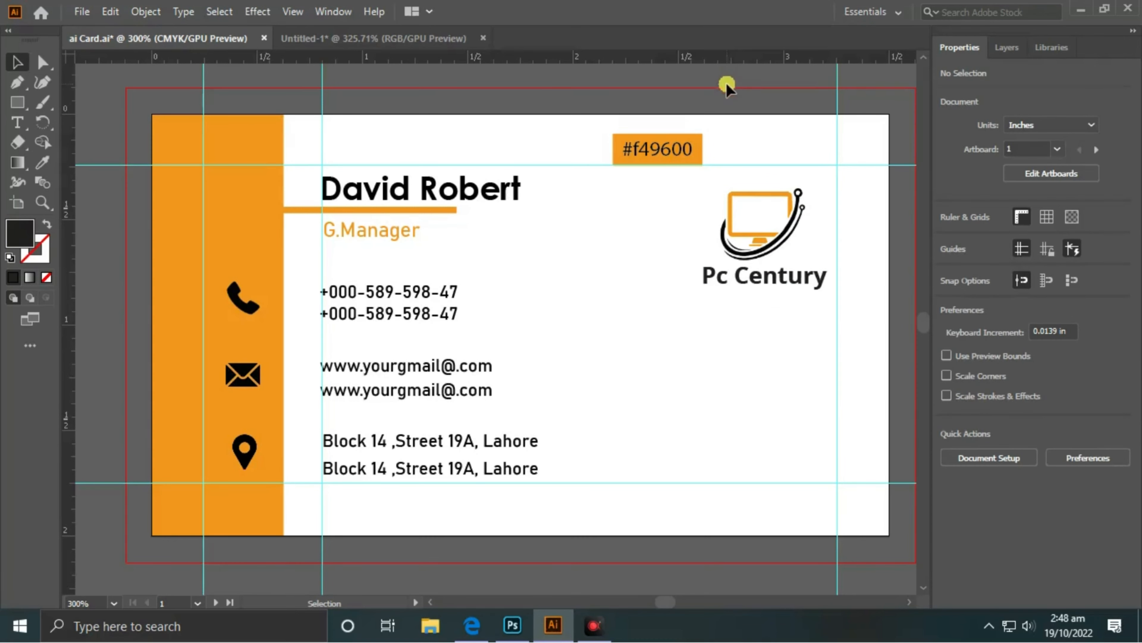
# - Bring the QR code over from Untitled-1 and place it in the card's lower right, below the logo
pyautogui.click(380, 40)
pyautogui.click(713, 464)
pyautogui.moveTo(804, 396); pyautogui.dragTo(786, 437)
pyautogui.click(777, 395)
pyautogui.click(814, 343)
pyautogui.click(821, 213)
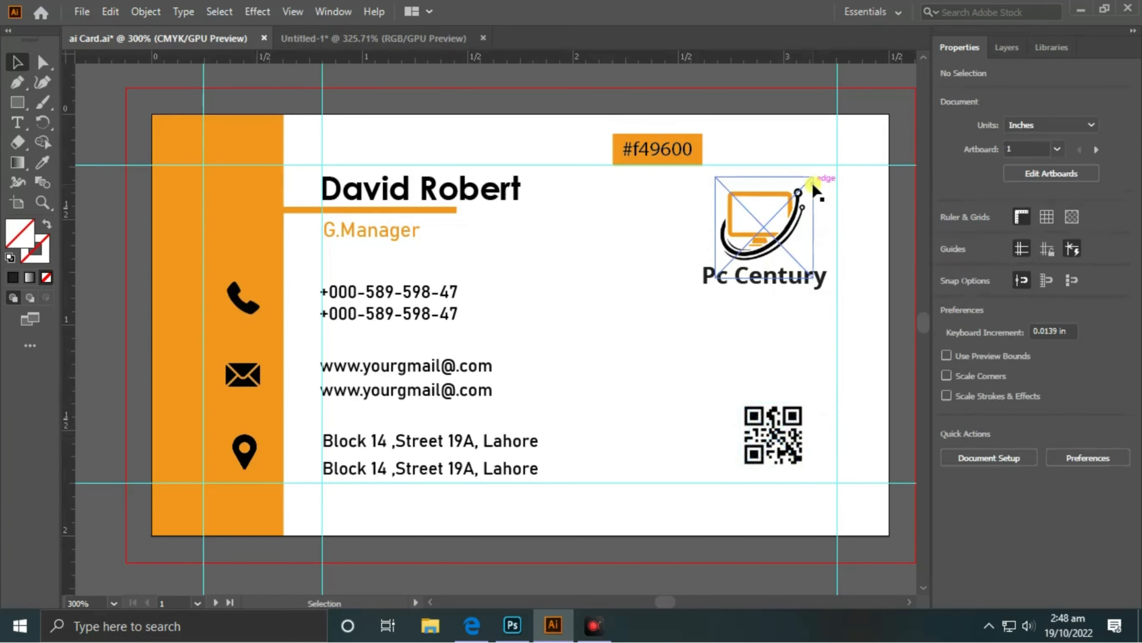
pyautogui.click(783, 434)
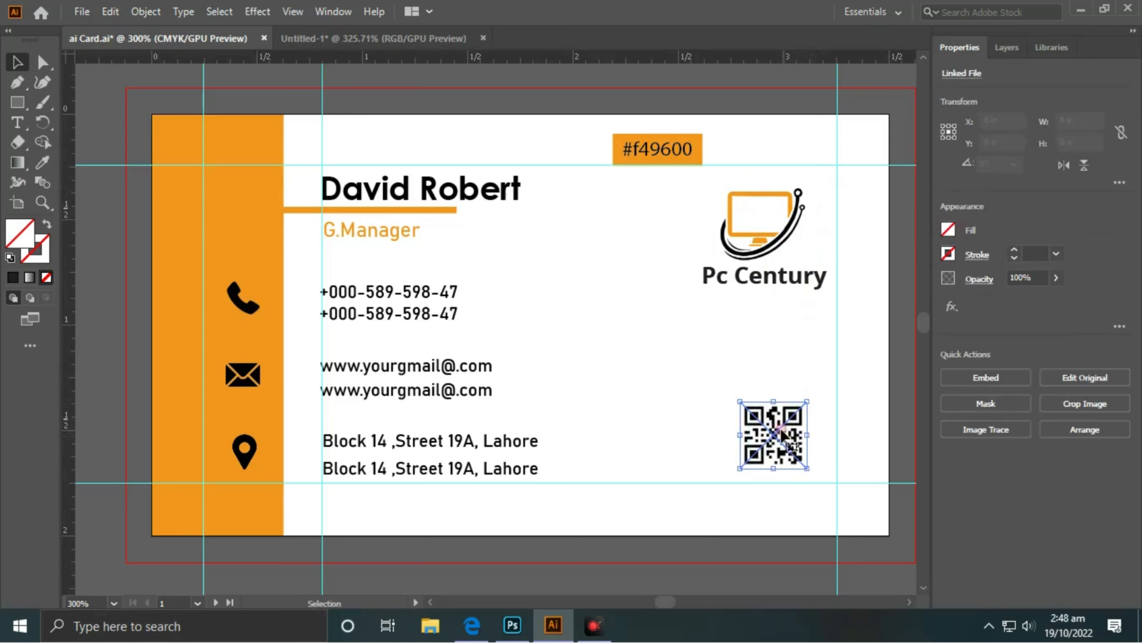
pyautogui.click(785, 365)
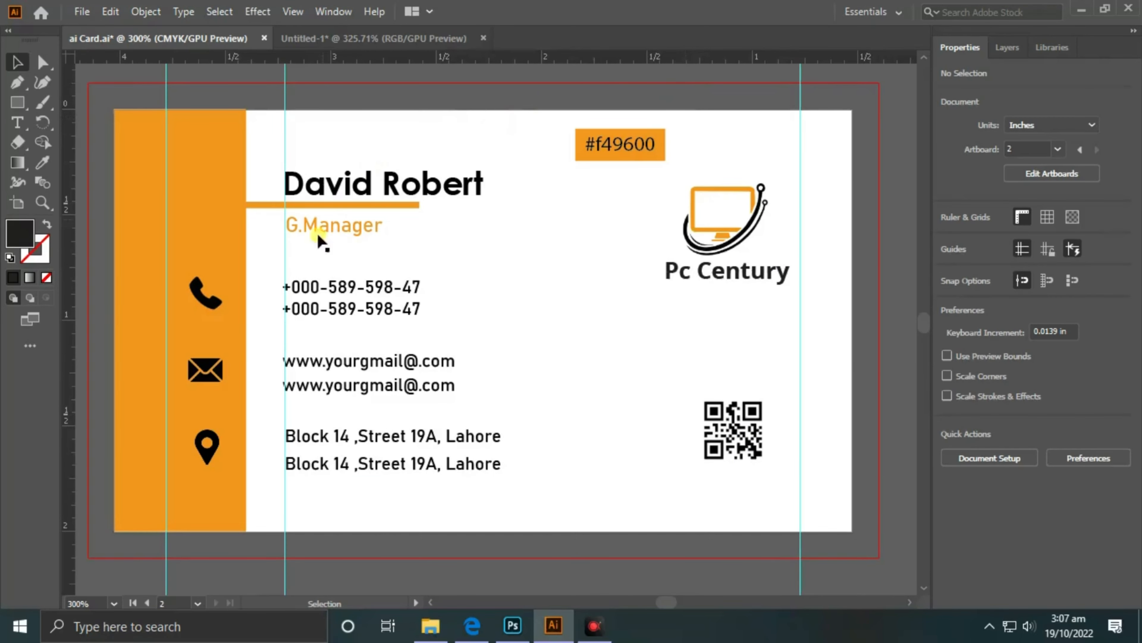
# - Draw a 3.5 x 2 in rectangle over the second artboard and fill it with #f49600 orange
pyautogui.hotkey('ctrl', '-')
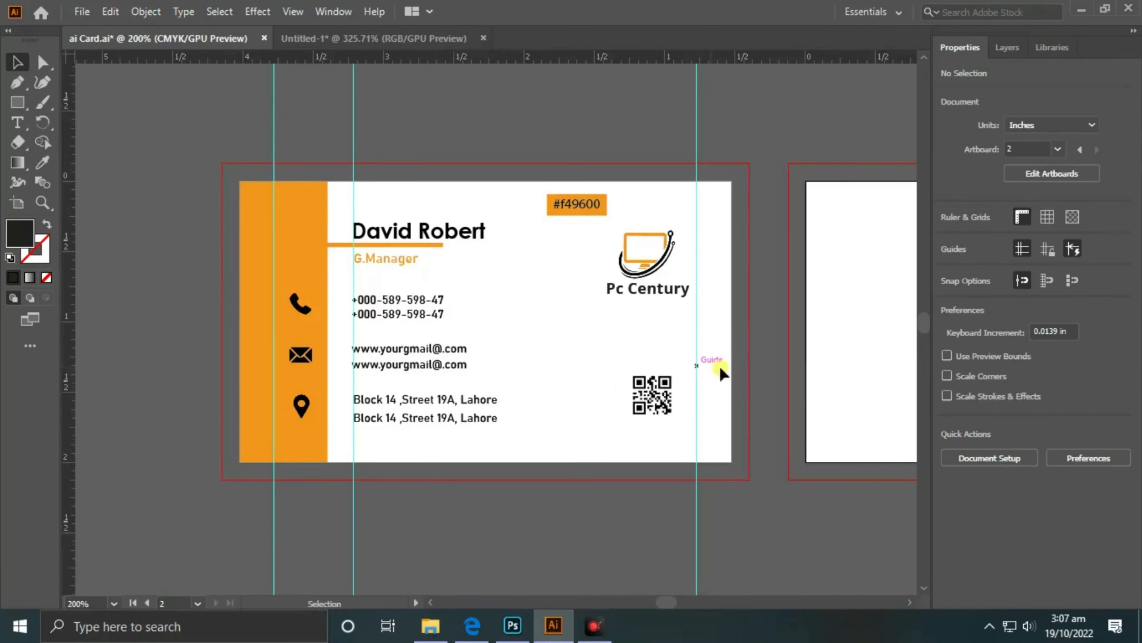
pyautogui.moveTo(722, 365); pyautogui.dragTo(387, 362)
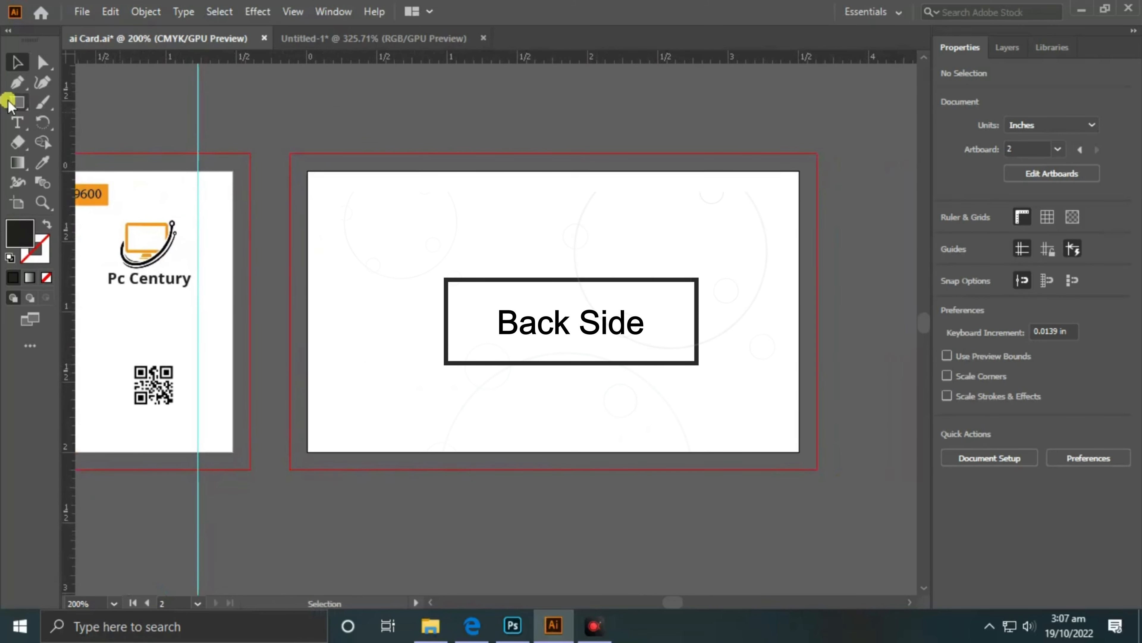
pyautogui.click(17, 102)
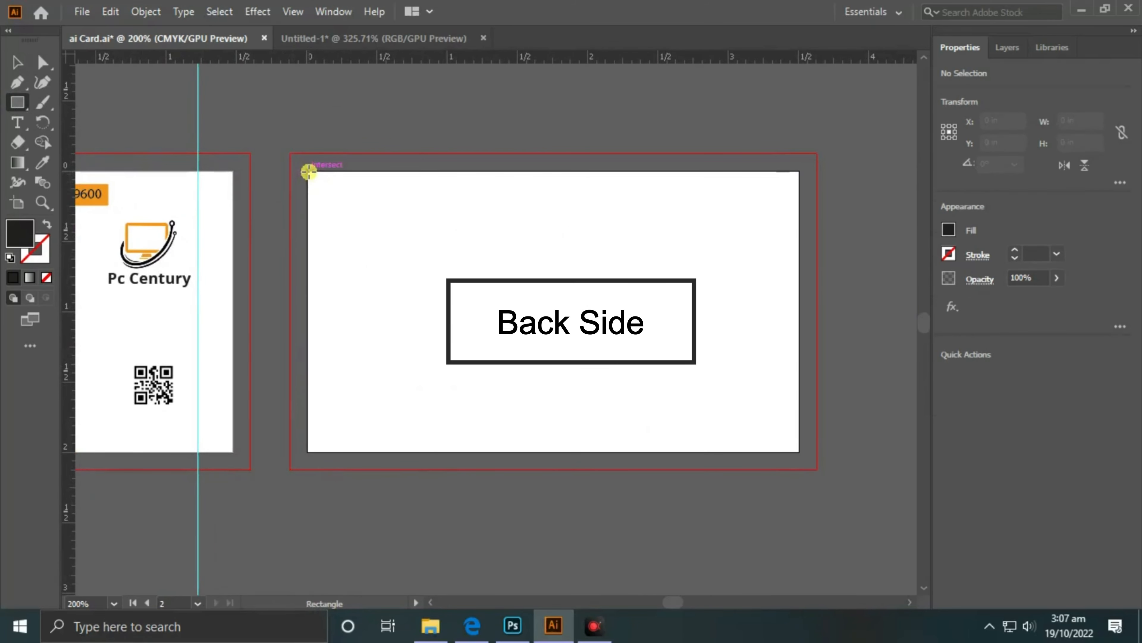
pyautogui.moveTo(309, 171); pyautogui.dragTo(800, 451)
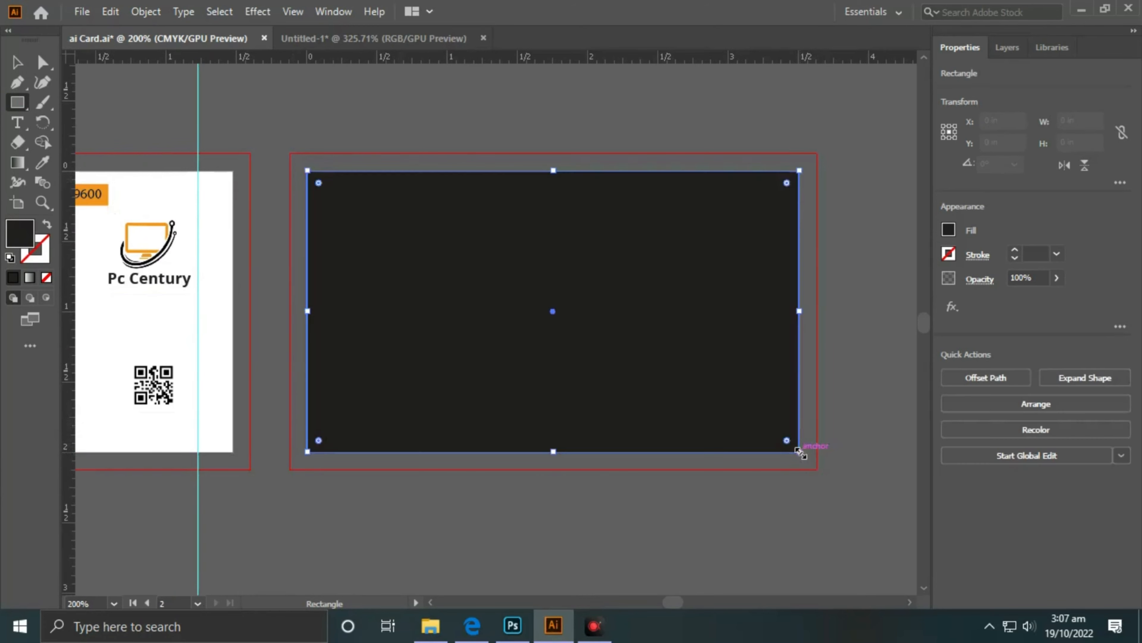
pyautogui.moveTo(497, 326); pyautogui.dragTo(513, 308)
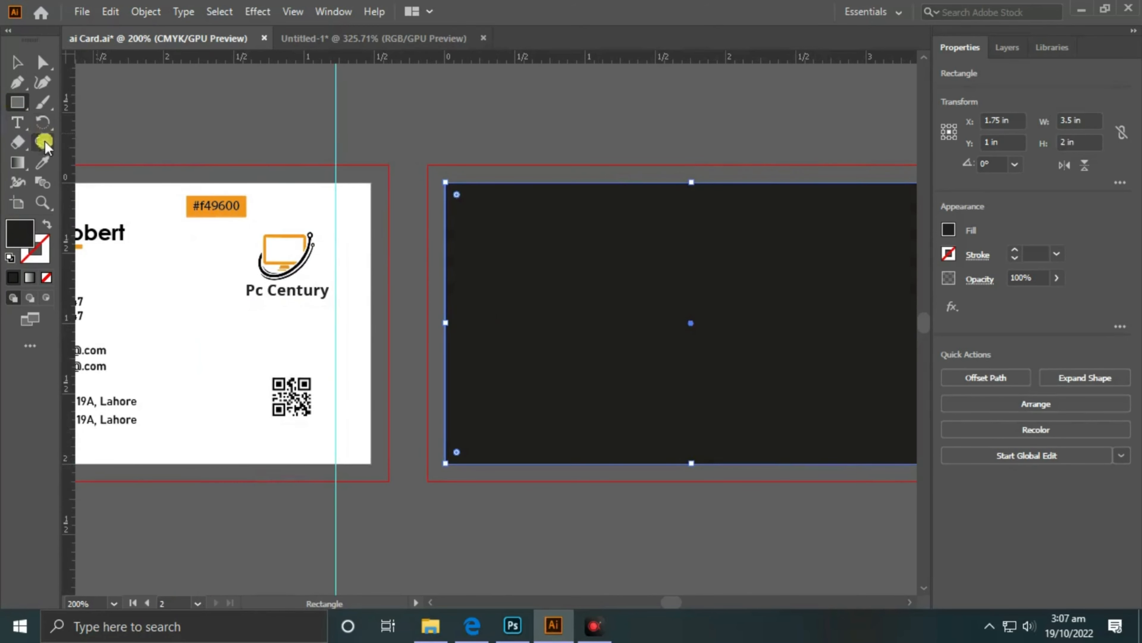
pyautogui.click(43, 162)
pyautogui.click(220, 198)
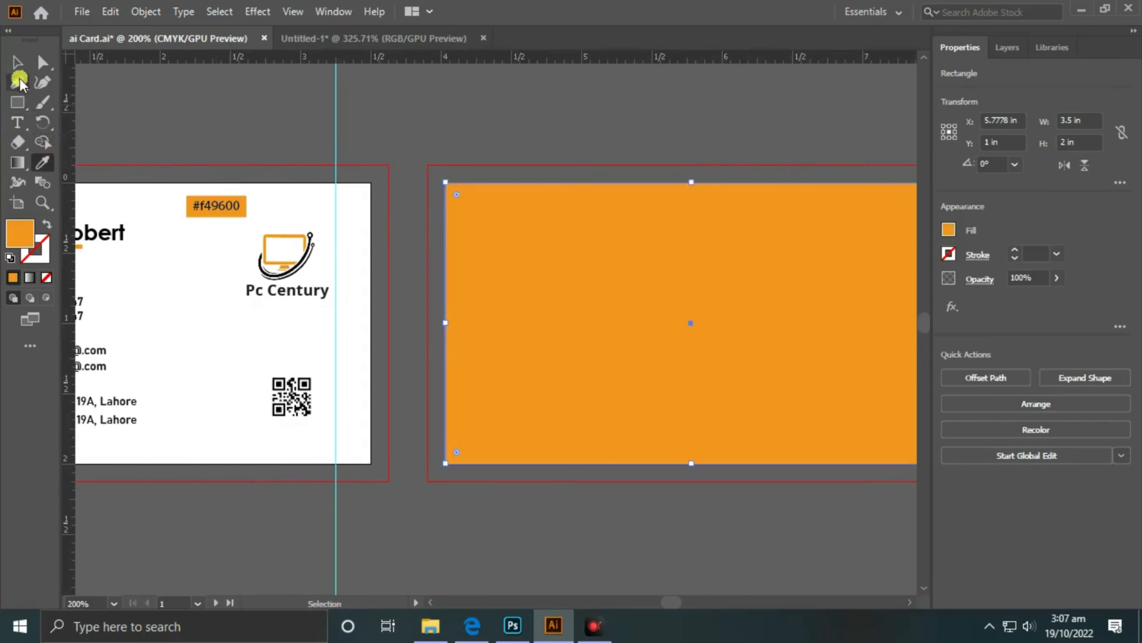
pyautogui.click(17, 63)
pyautogui.moveTo(705, 200); pyautogui.dragTo(479, 213)
pyautogui.click(503, 121)
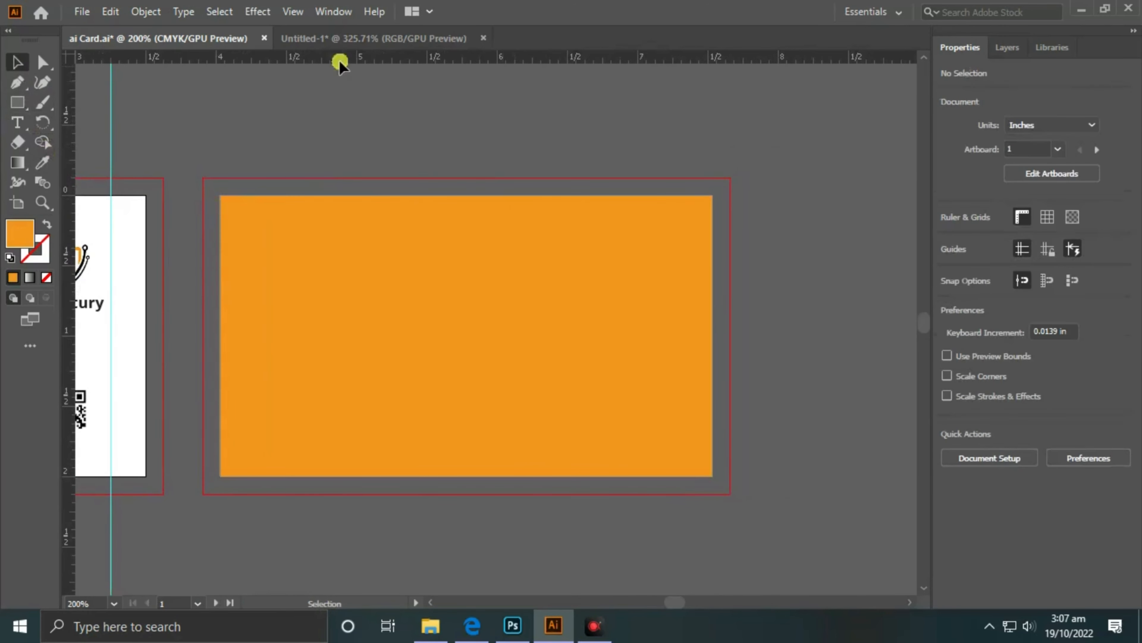
# - Copy the white Pc Century logo and text from Untitled-1 onto the orange back and centre them
pyautogui.click(340, 40)
pyautogui.moveTo(357, 131); pyautogui.dragTo(262, 387)
pyautogui.moveTo(351, 301); pyautogui.dragTo(215, 48)
pyautogui.moveTo(437, 327); pyautogui.dragTo(438, 327)
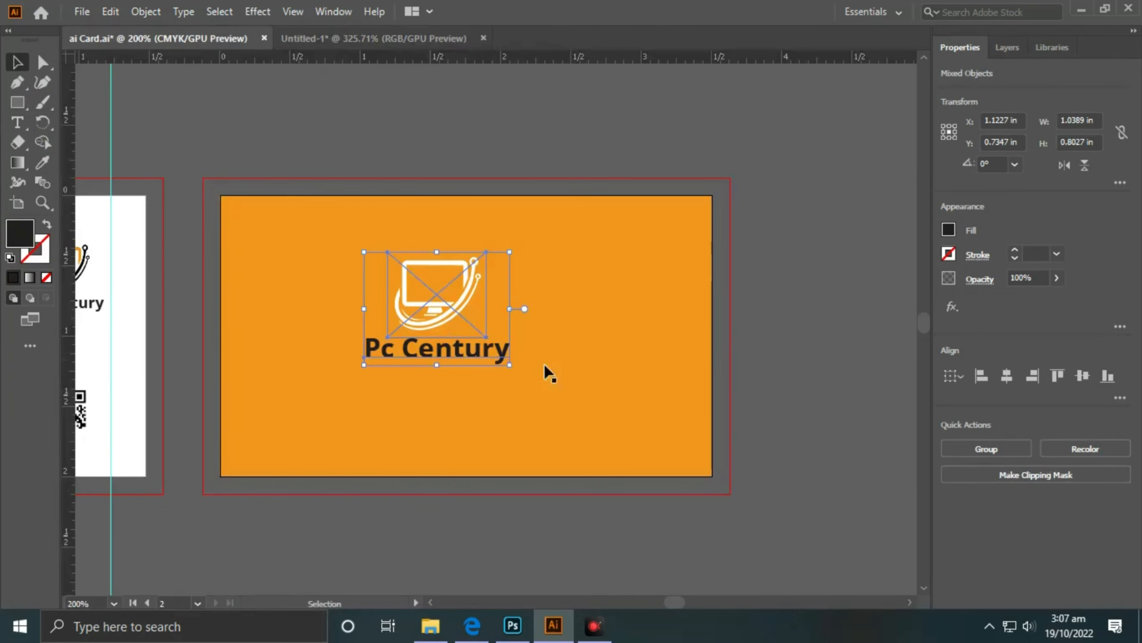
pyautogui.moveTo(566, 423); pyautogui.dragTo(752, 402)
pyautogui.moveTo(629, 294); pyautogui.dragTo(657, 299)
pyautogui.click(647, 127)
pyautogui.moveTo(791, 340); pyautogui.dragTo(702, 321)
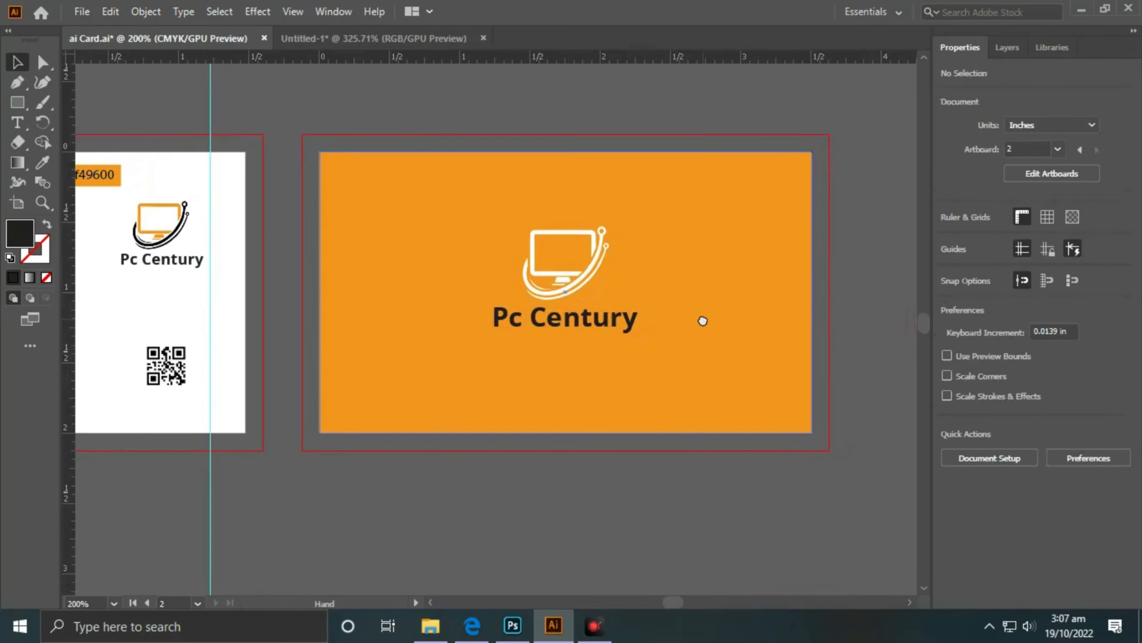
pyautogui.click(583, 265)
pyautogui.keyDown('shift'); pyautogui.click(591, 313); pyautogui.keyUp('shift')
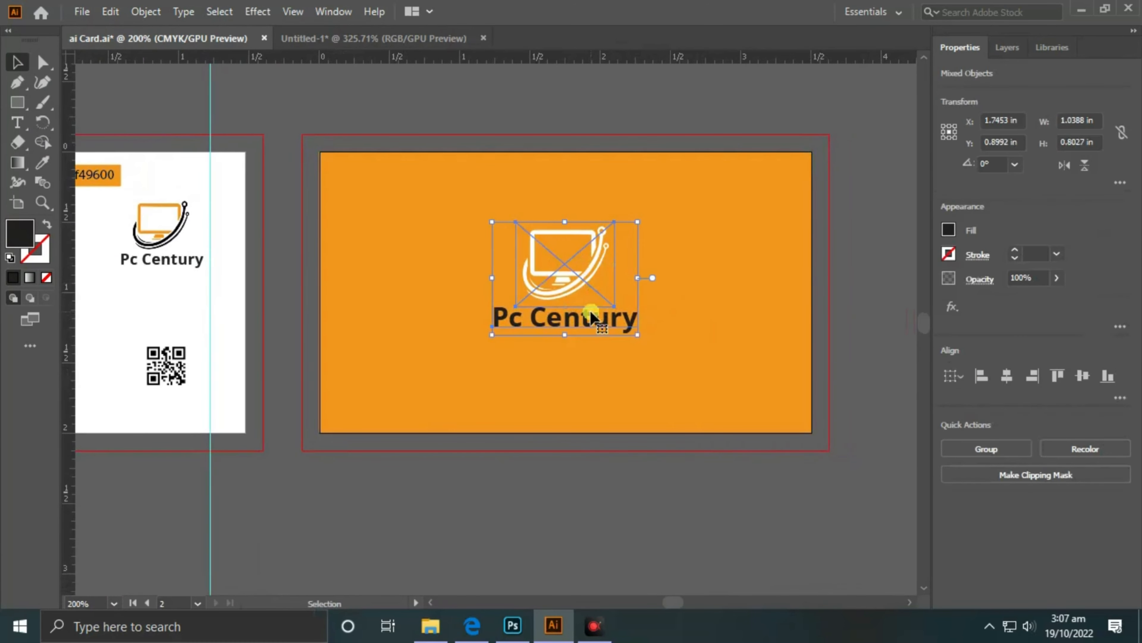
pyautogui.press('Up')
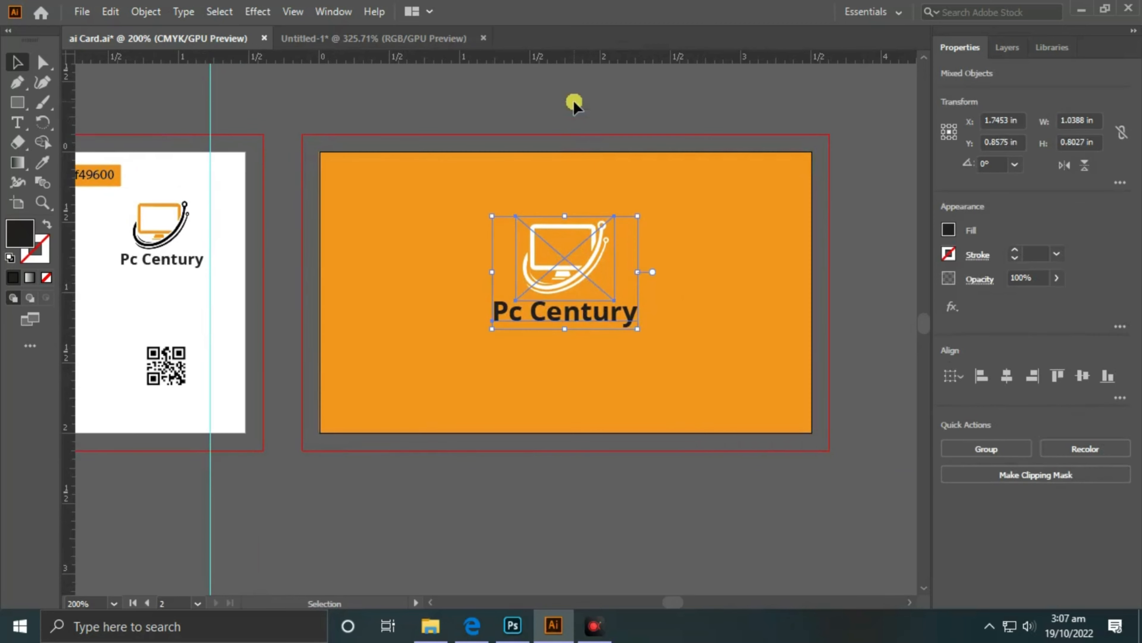
pyautogui.click(574, 104)
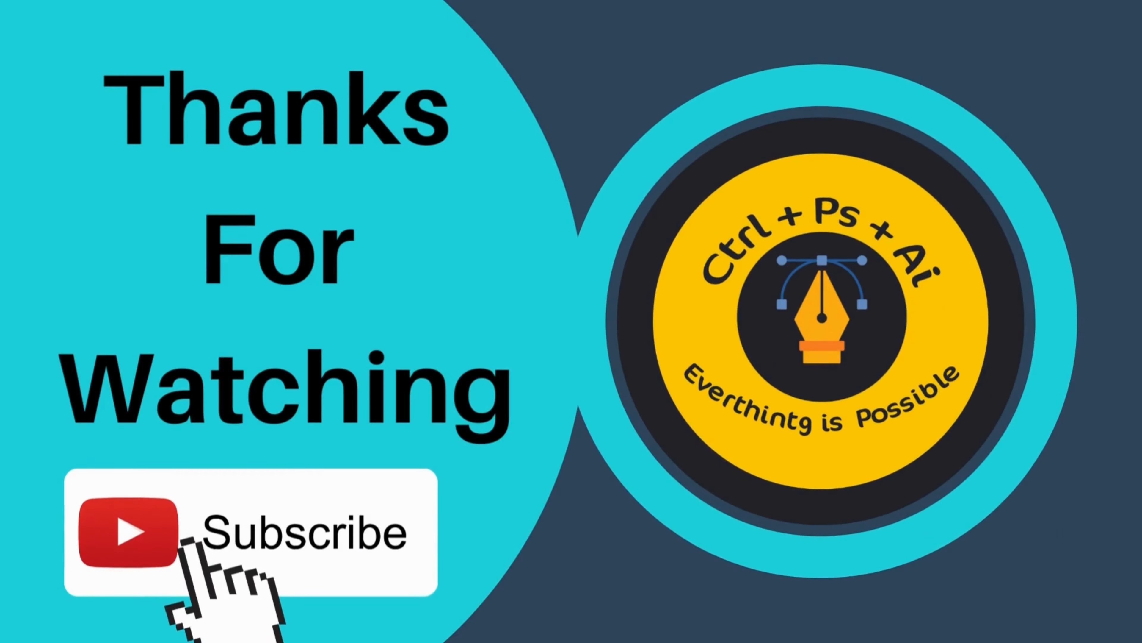